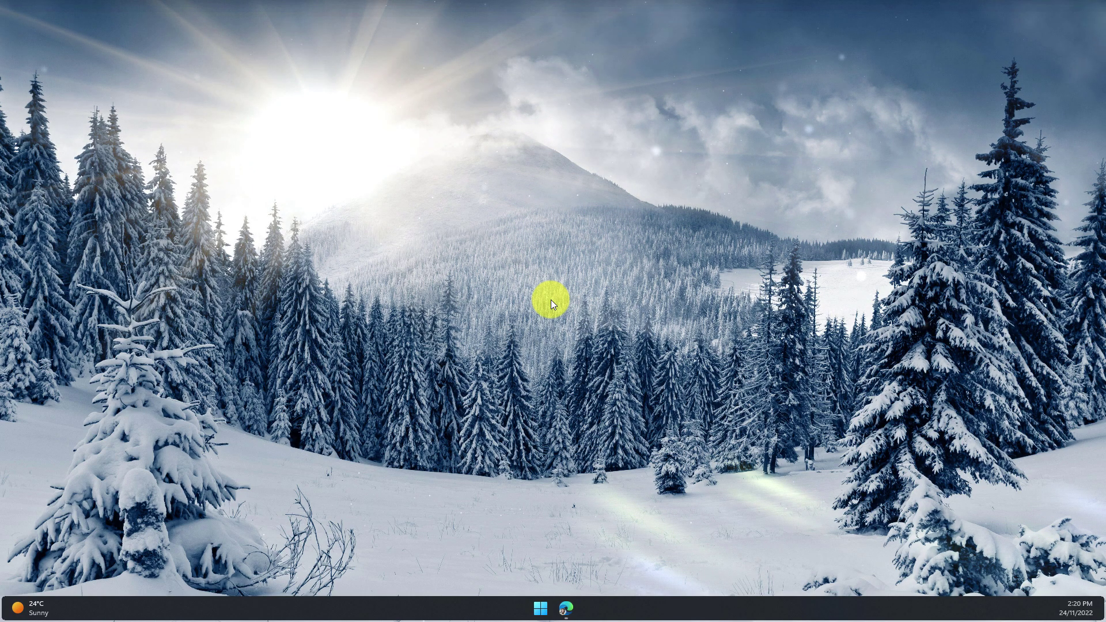
Launch Edge on the universeodon.com home feed and begin a post reading 'Hello World!'.
click(566, 609)
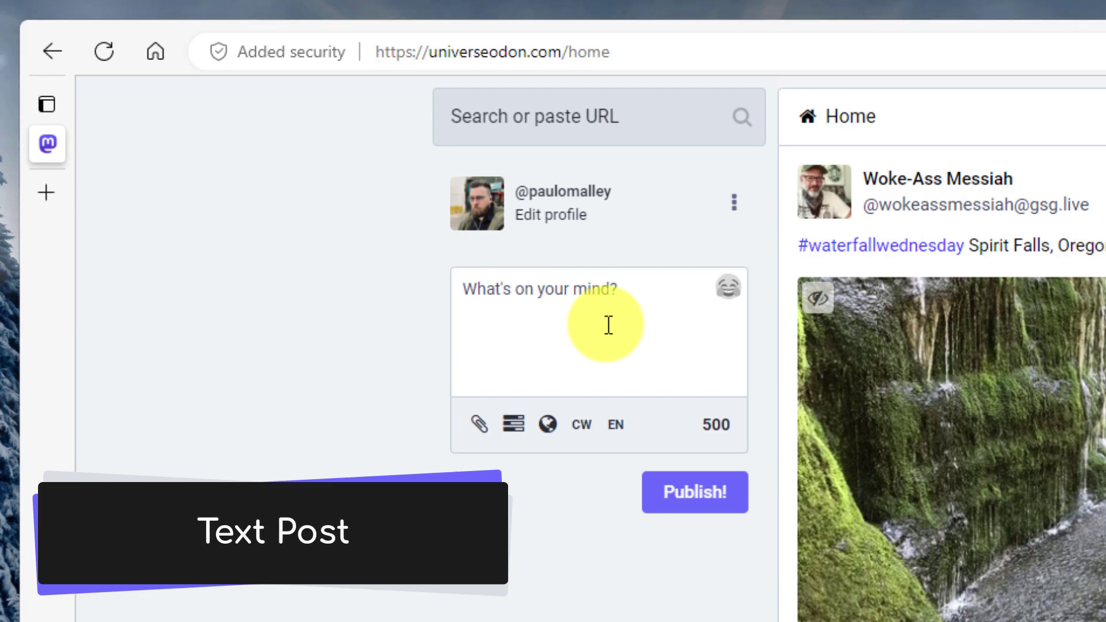
click(545, 290)
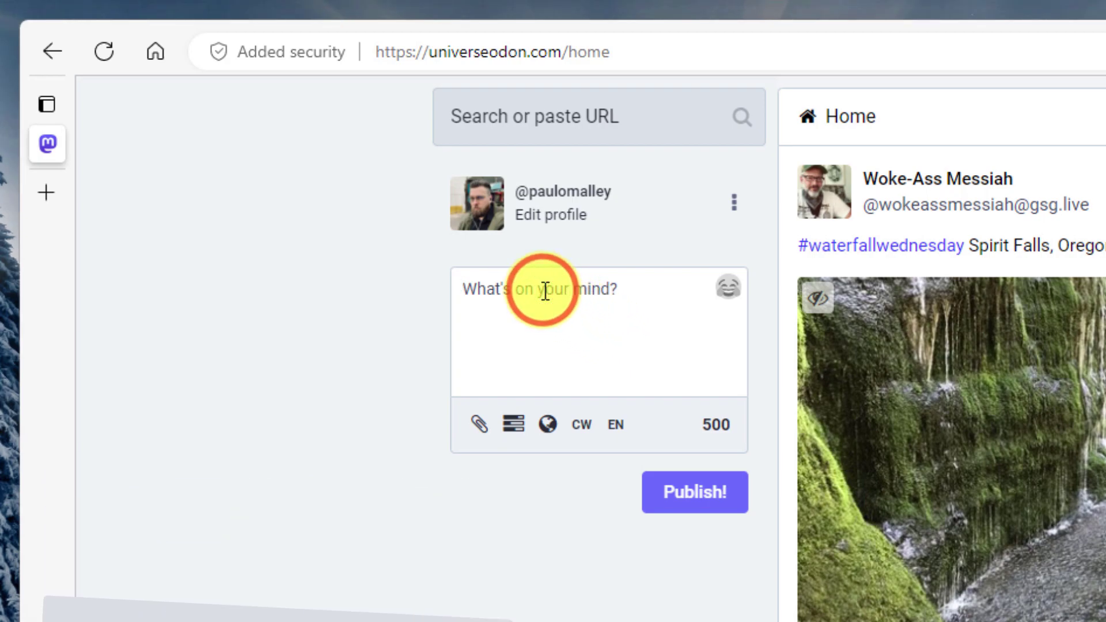
text(Hello )
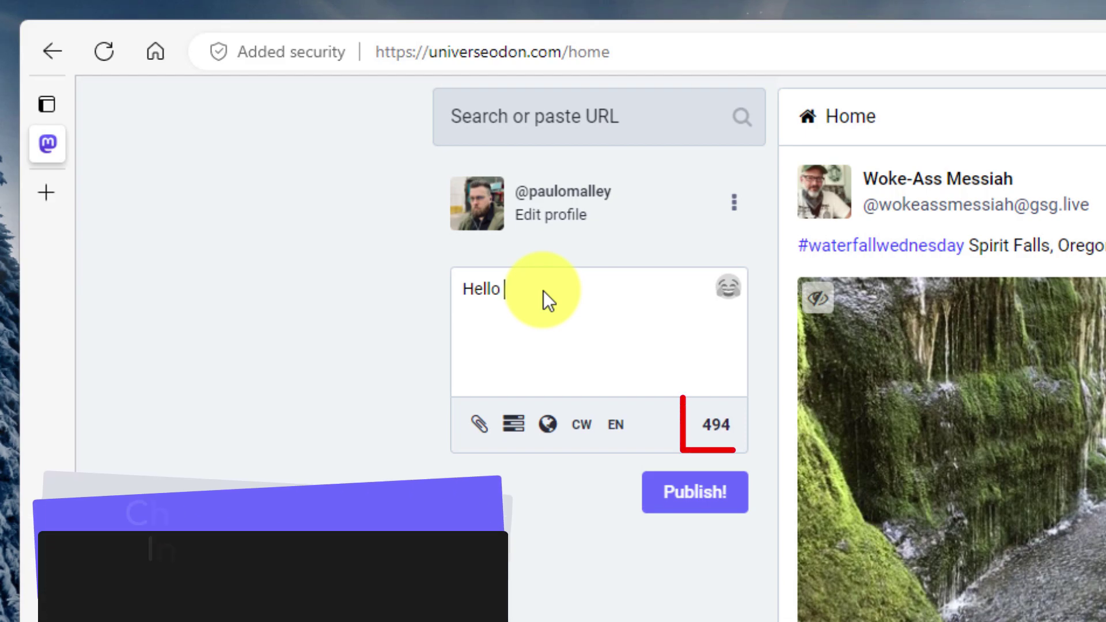
text(World)
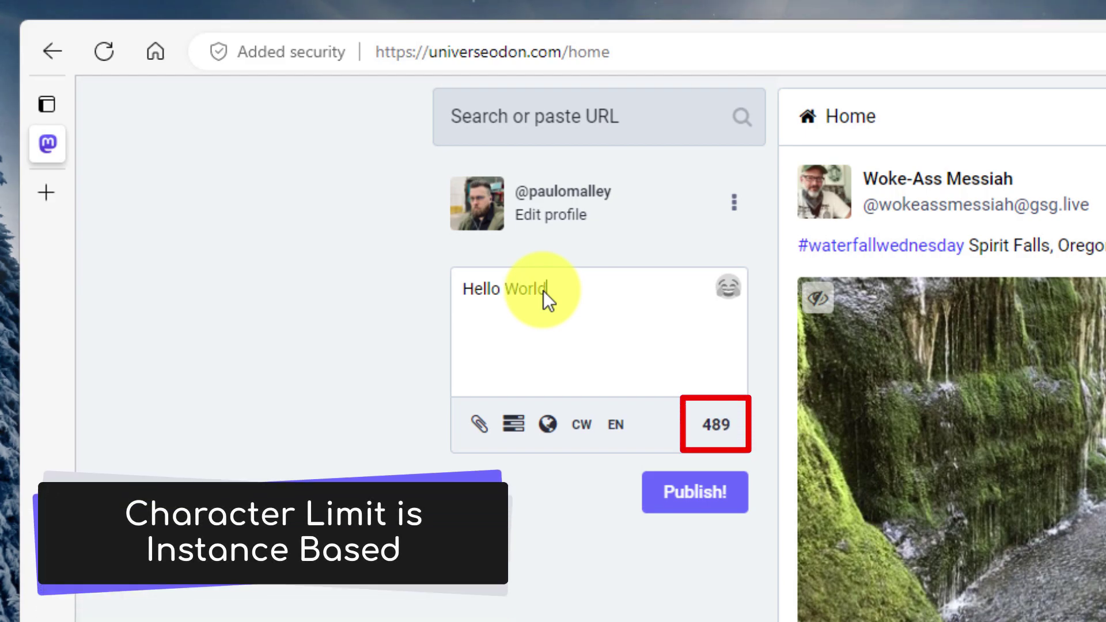
text(!)
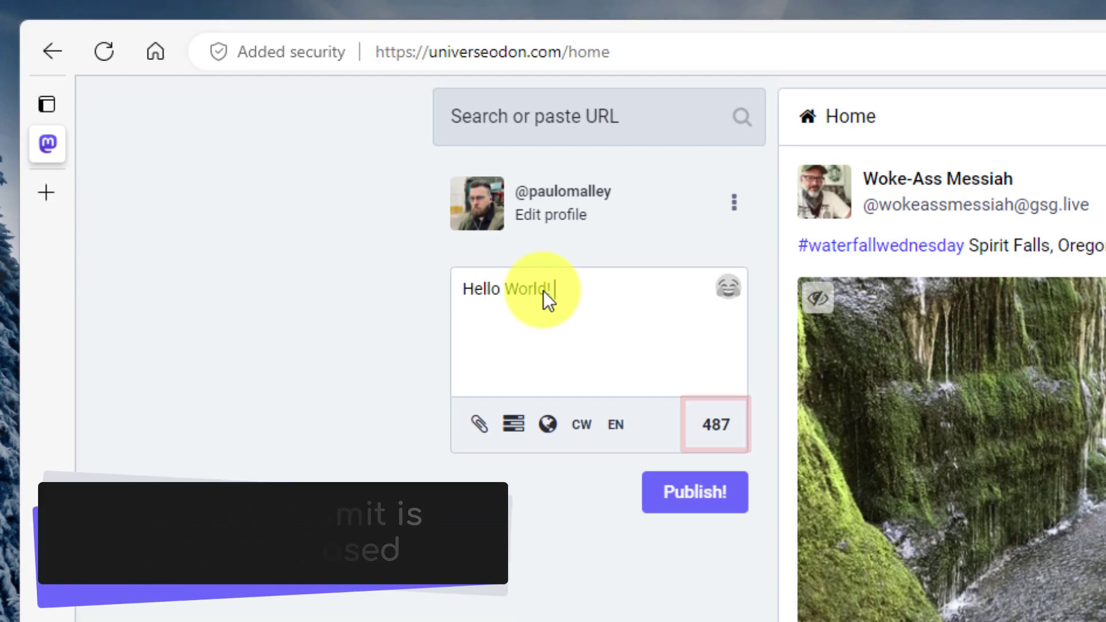
Insert the :success: custom emoji from the emoji picker after 'Hello World!'.
click(738, 293)
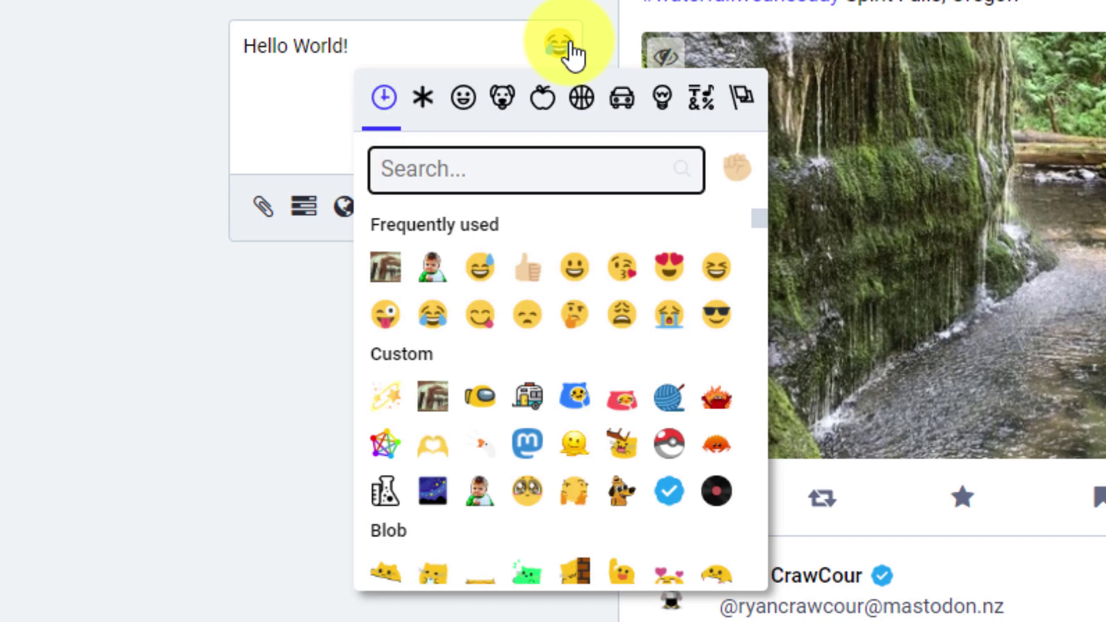
click(430, 278)
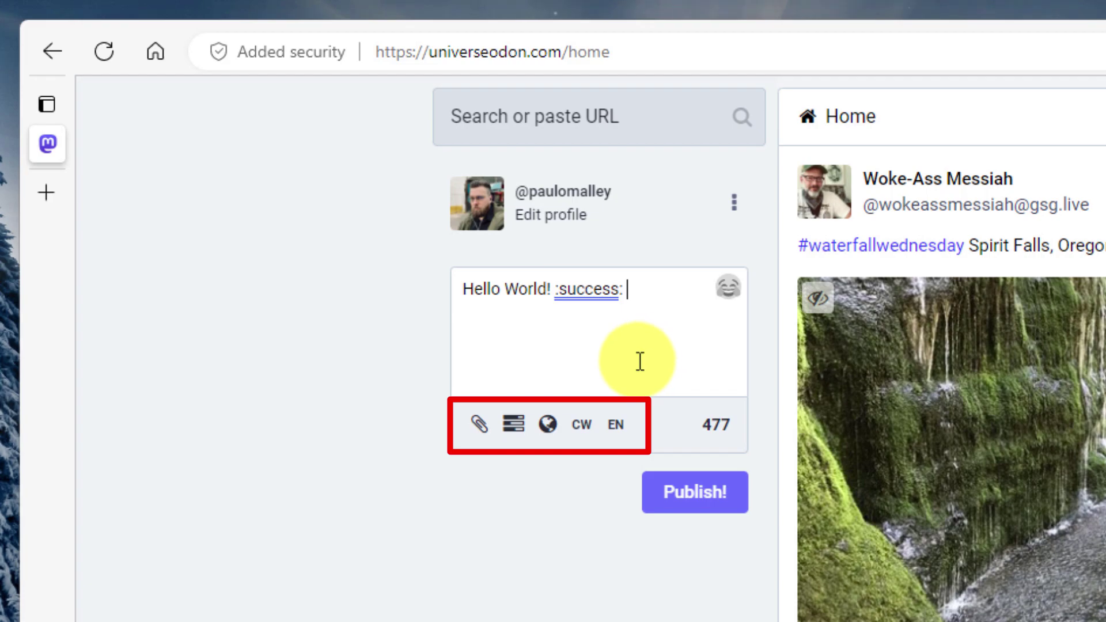
Attach the foggy mountain photo daniel-plan-6ziFYIk0Wfk-unsplash from the Downloads folder.
click(478, 427)
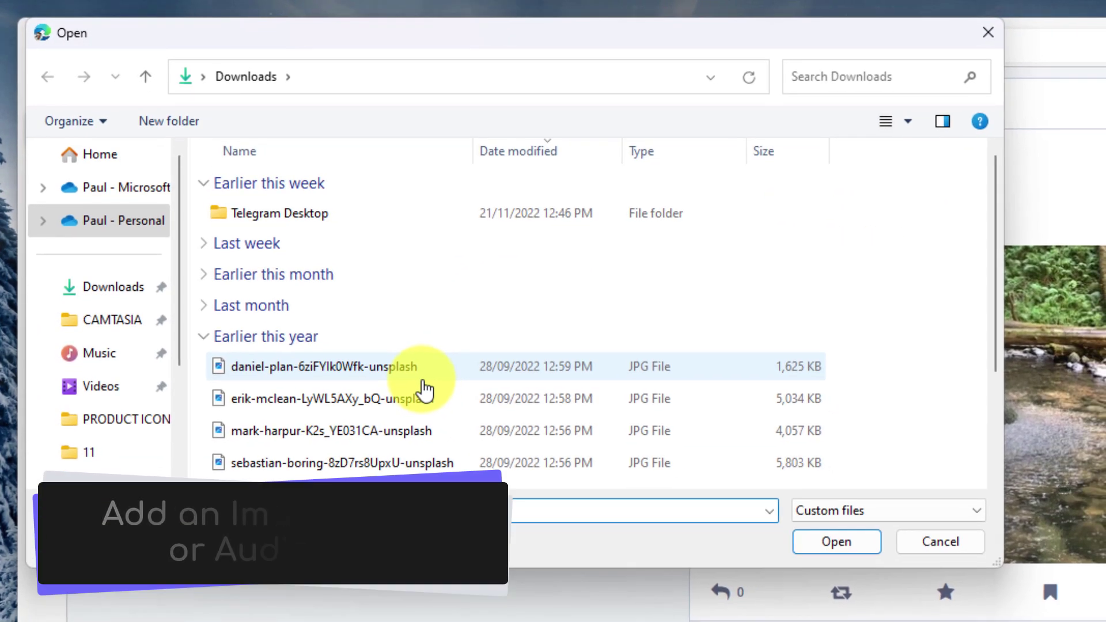
click(379, 366)
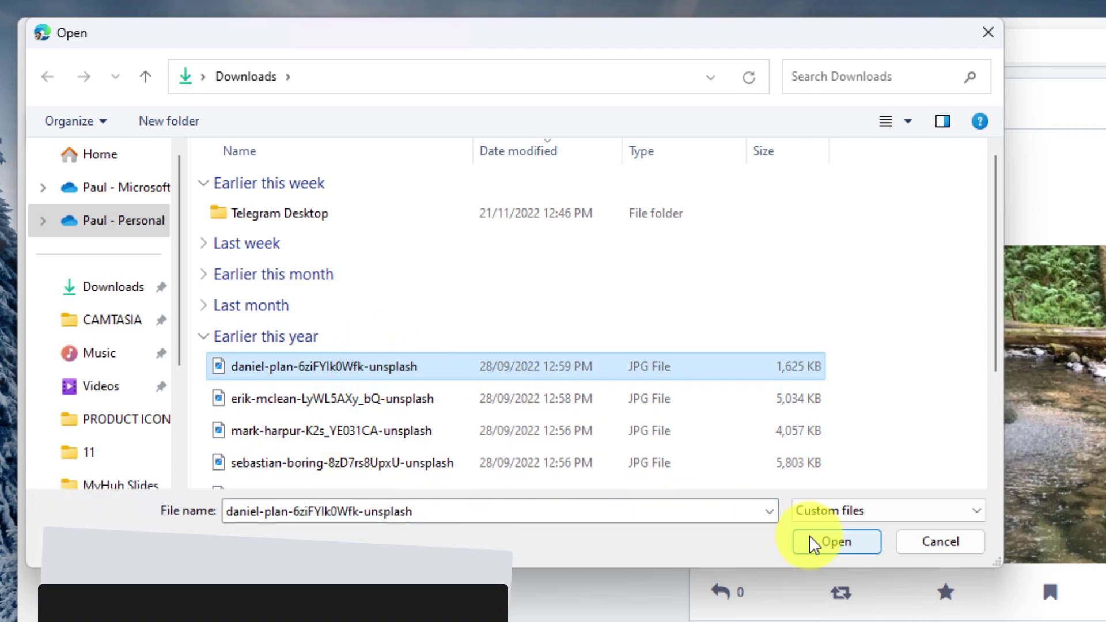
click(830, 542)
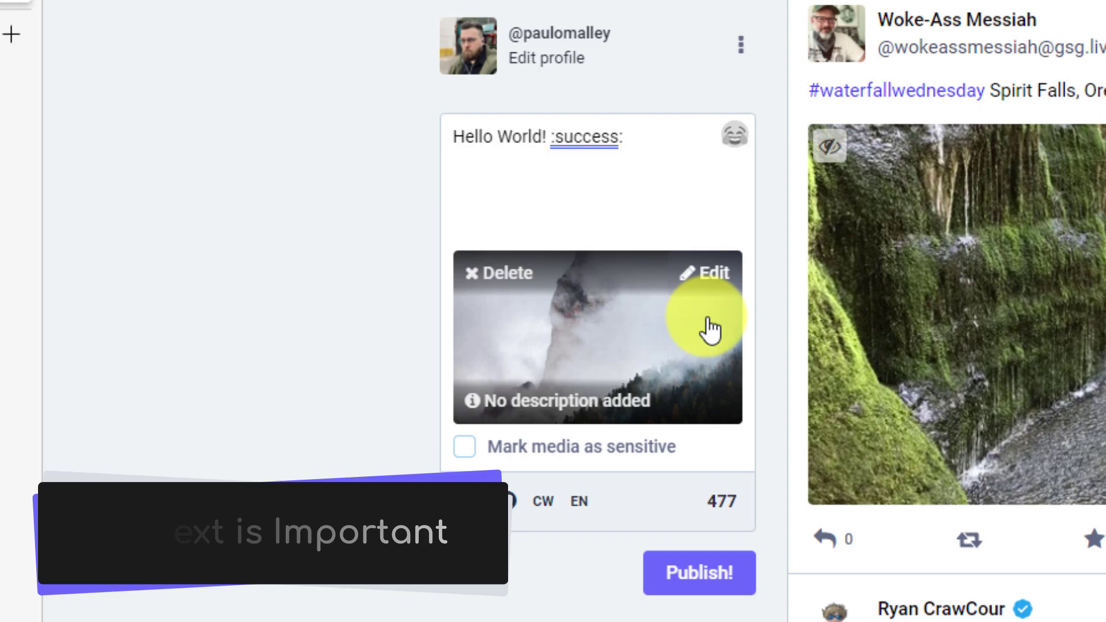
Paste fog-covered mountain and forest alt text and drag the photo's focal point onto the forest.
click(707, 275)
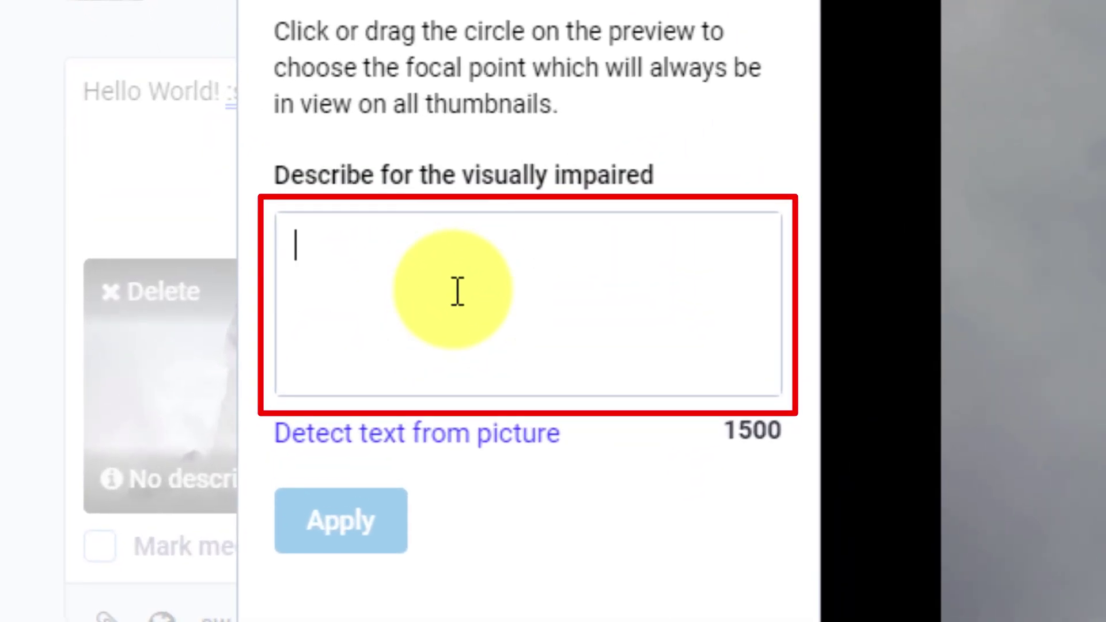
key(super+v)
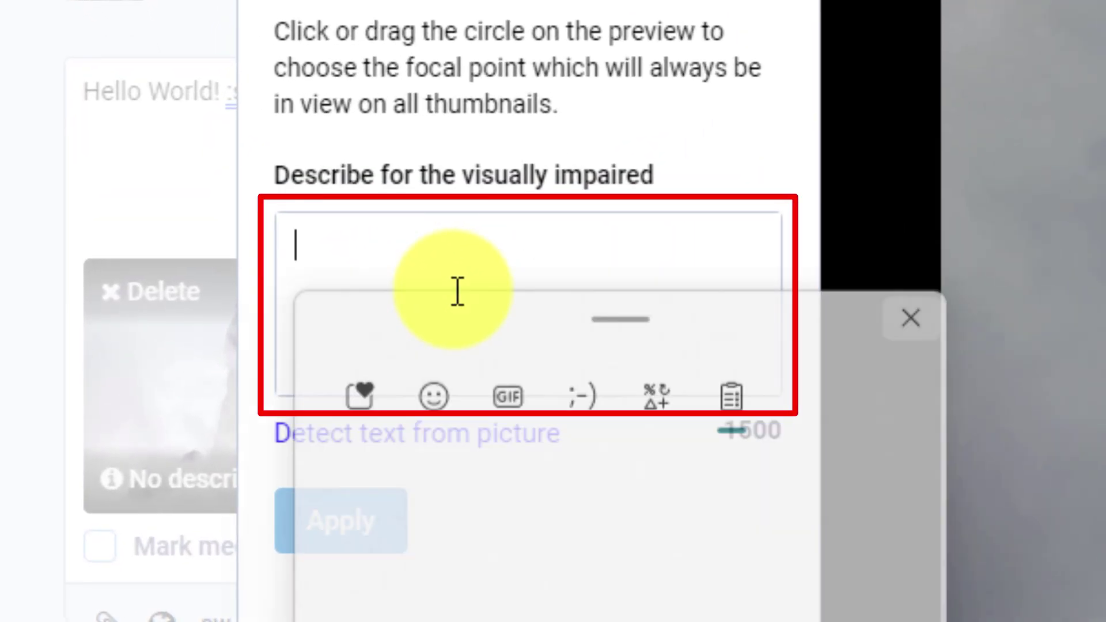
click(452, 592)
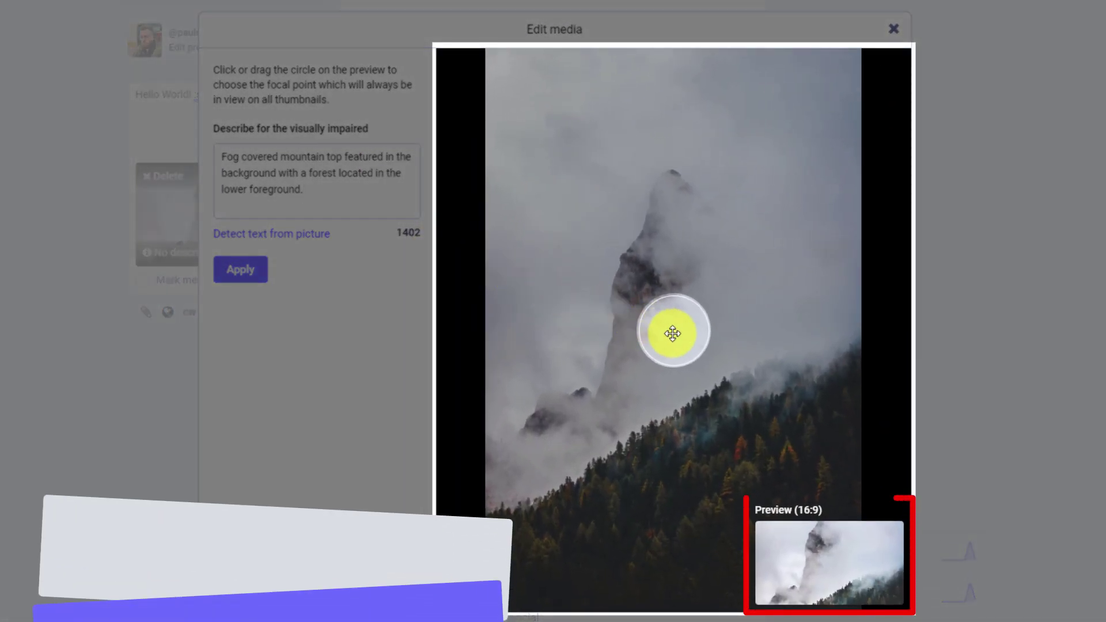
click(673, 334)
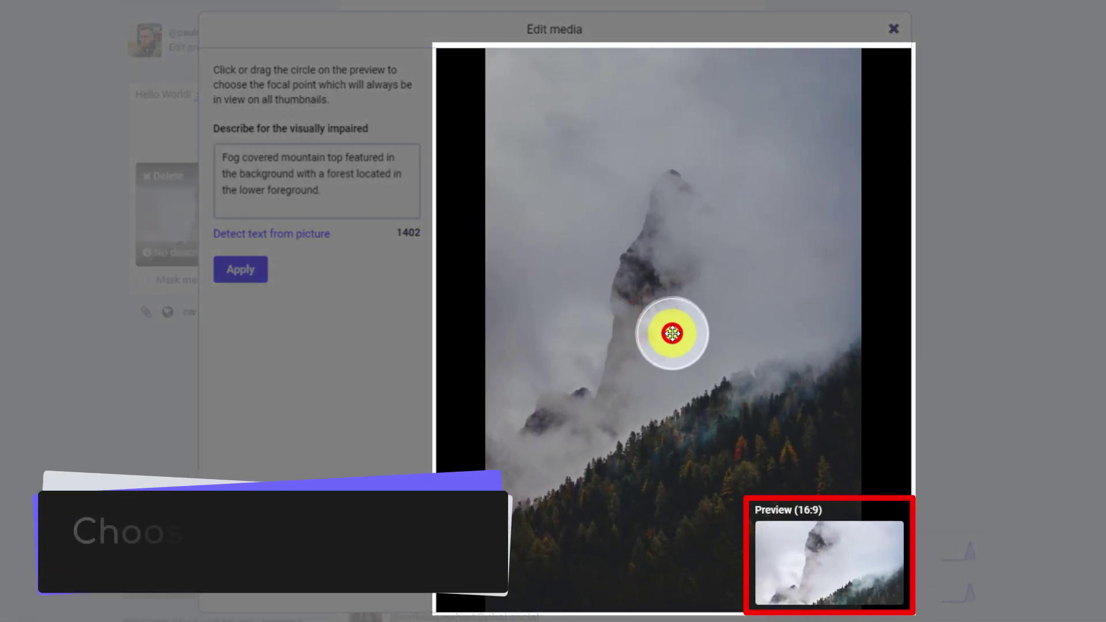
drag(672, 343, 636, 456)
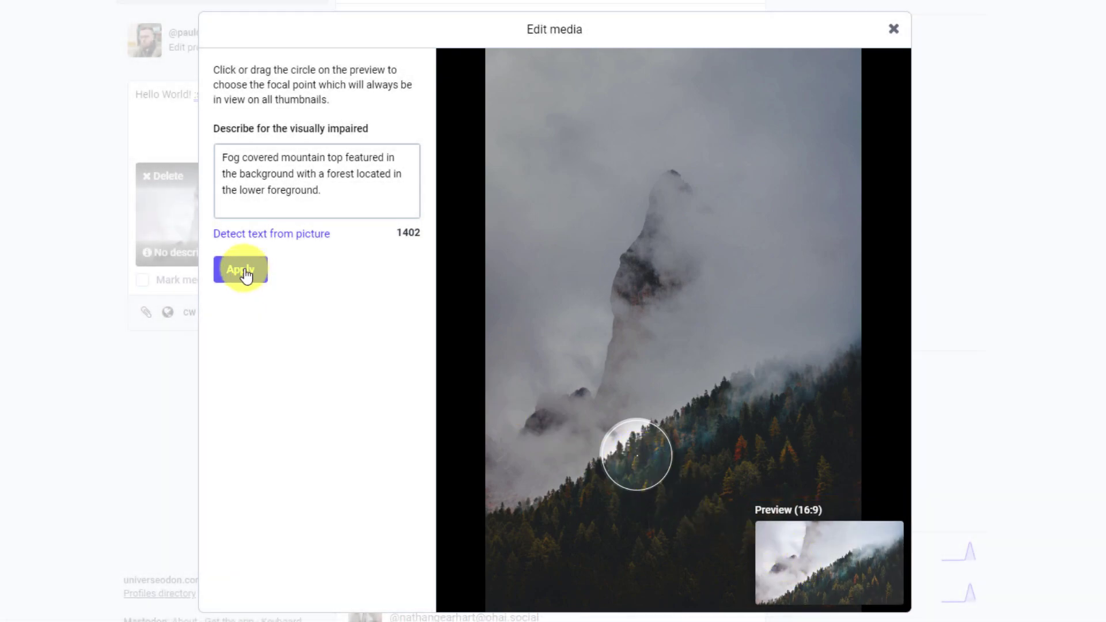
click(244, 270)
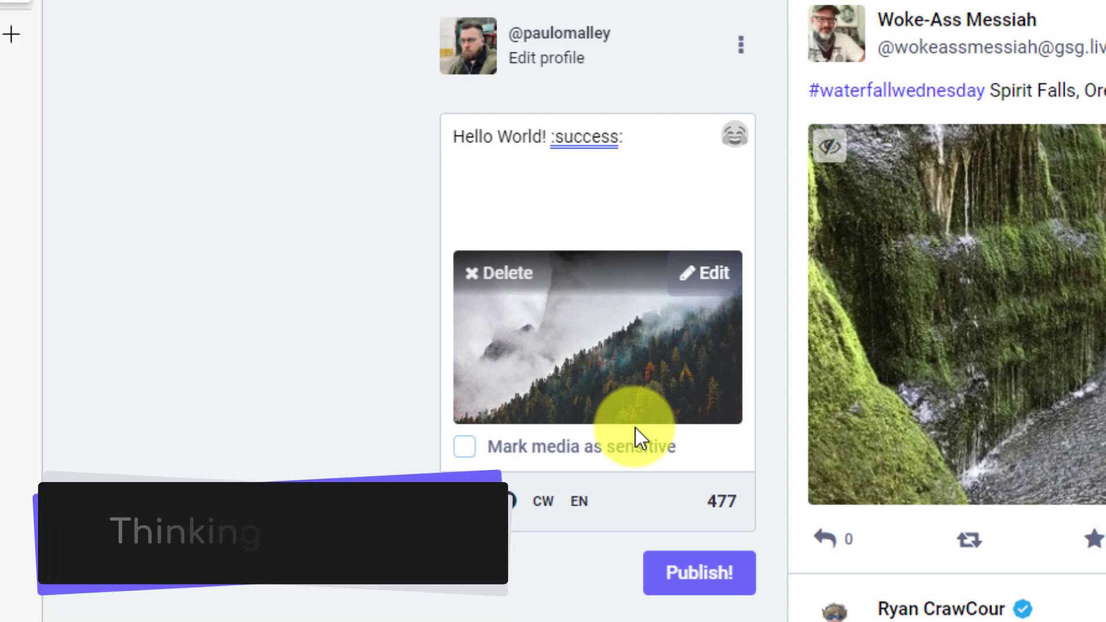
click(465, 448)
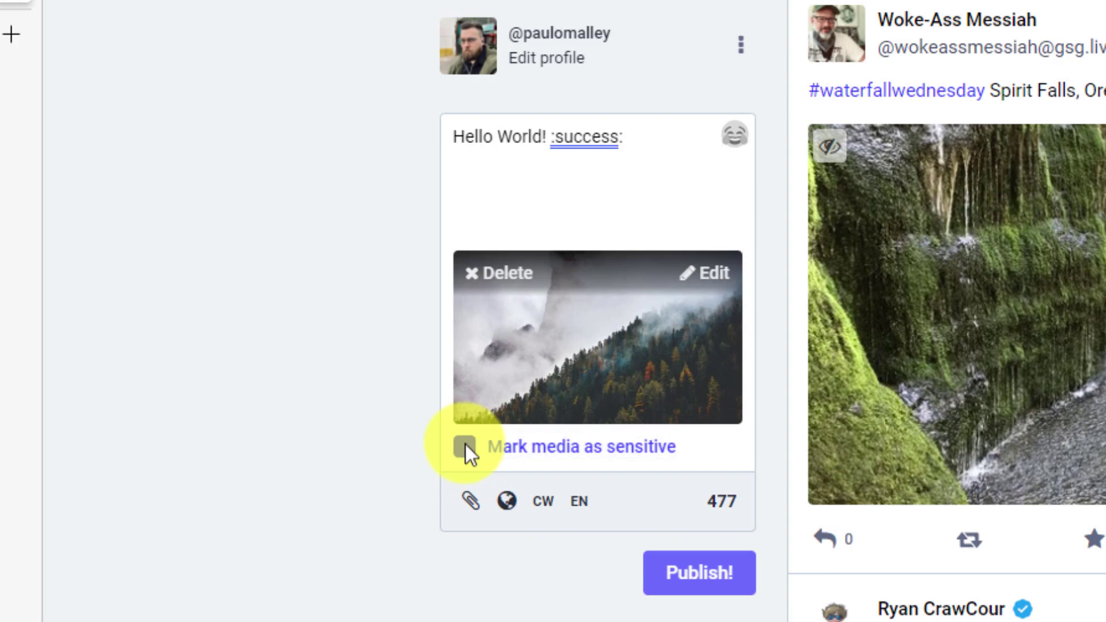
click(466, 451)
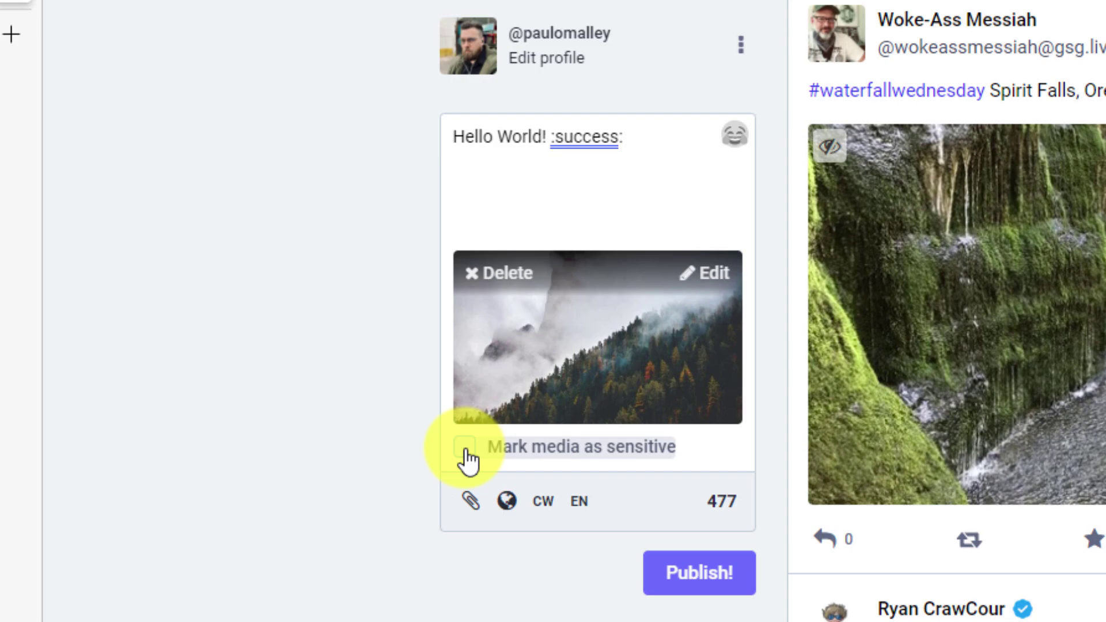
click(465, 449)
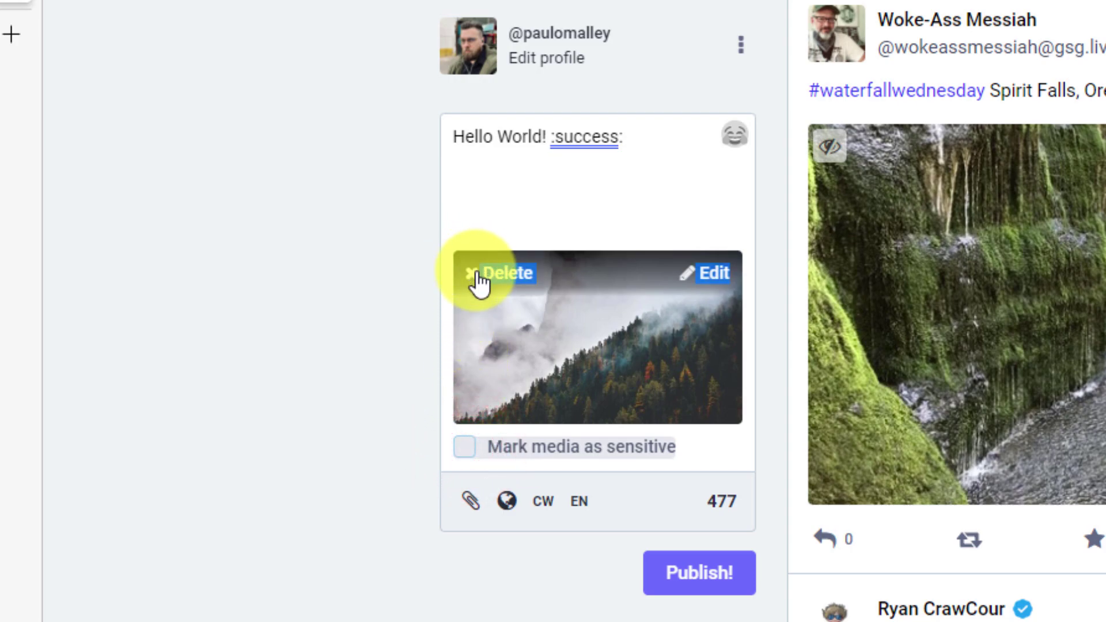
Replace the attached photo with a four-choice poll lasting 6 hours.
click(476, 275)
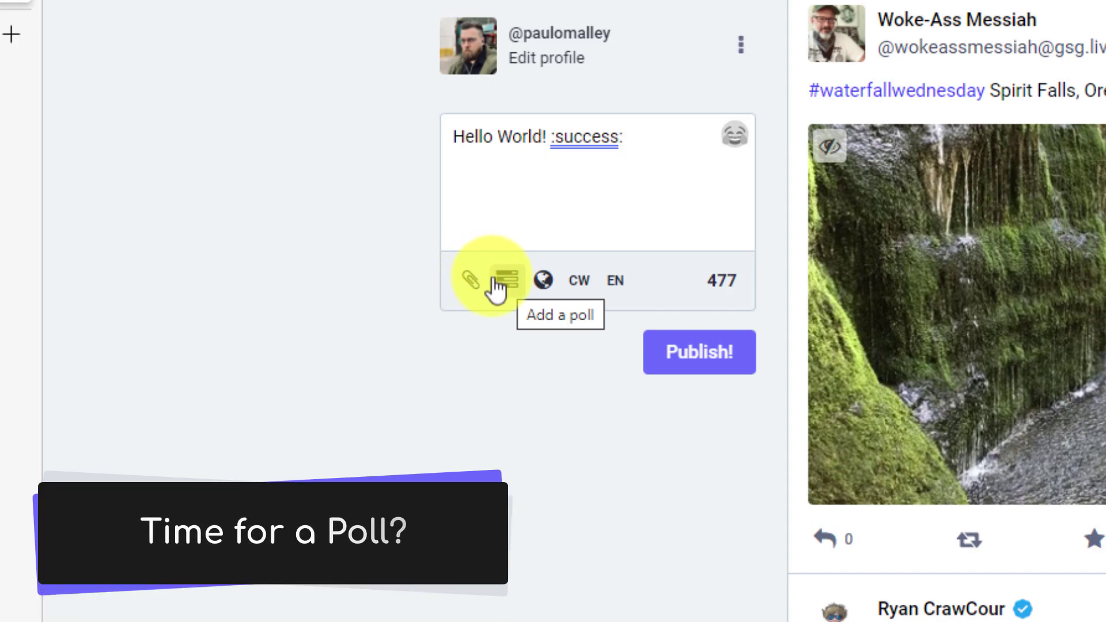
click(507, 281)
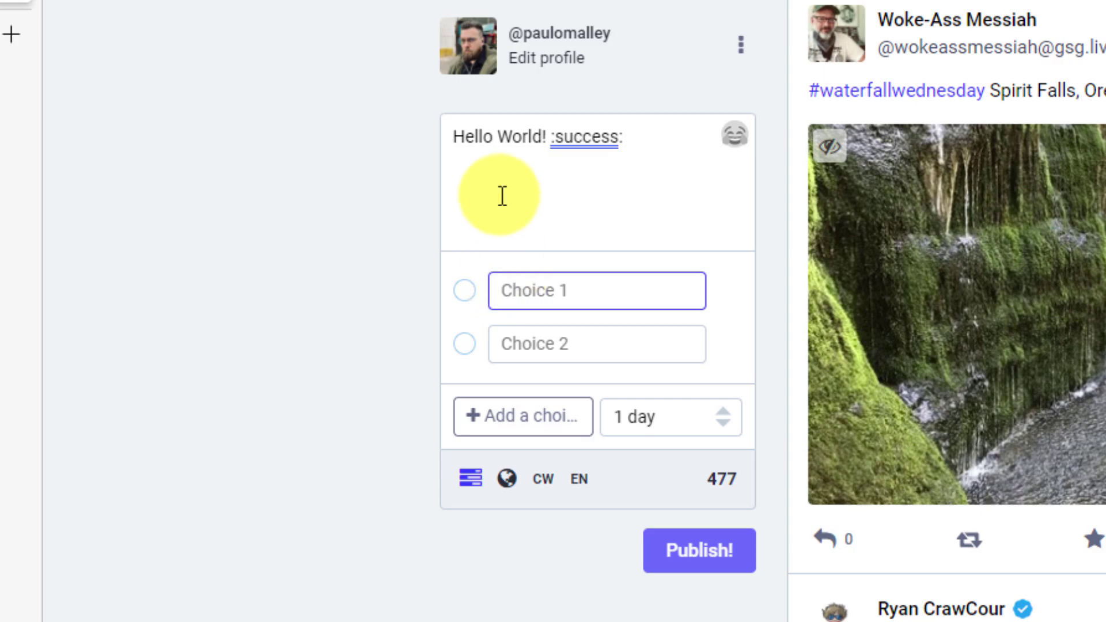
click(523, 416)
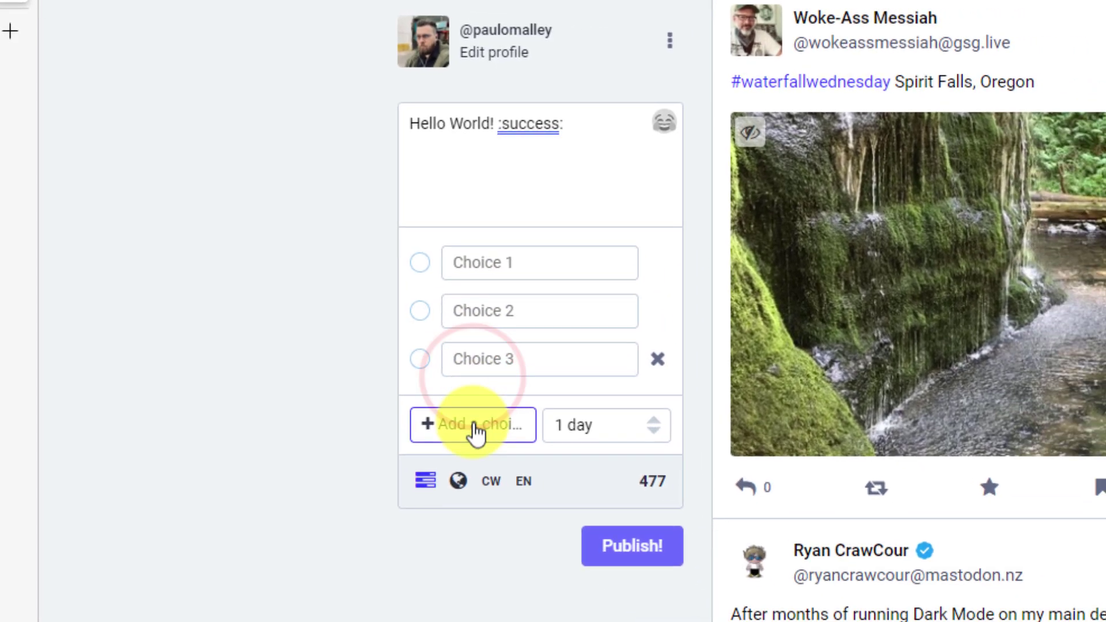
click(474, 425)
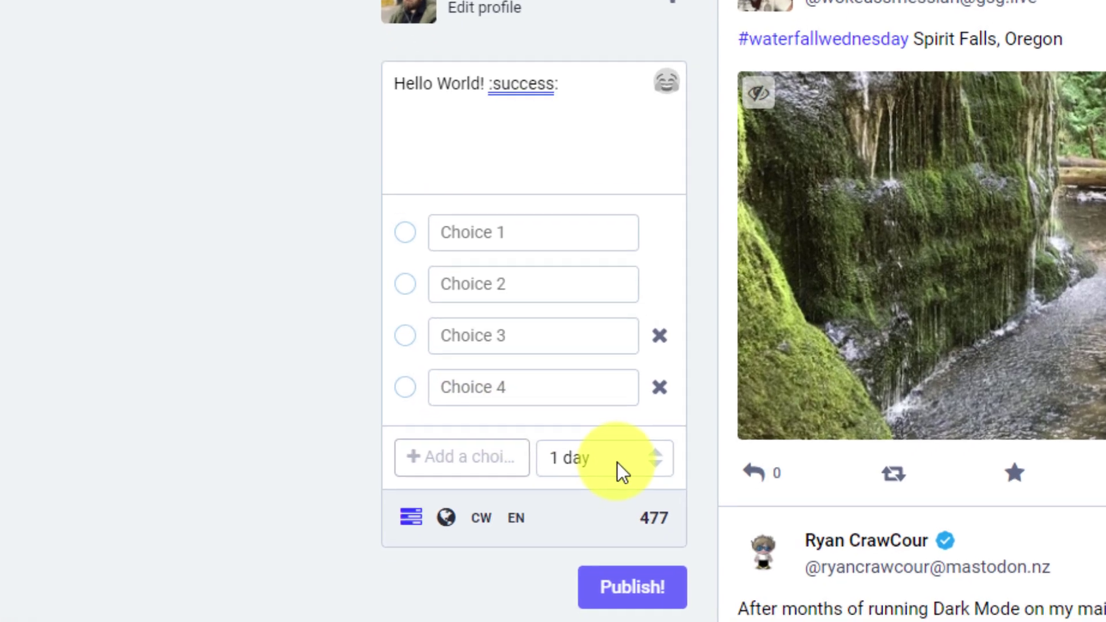
click(617, 476)
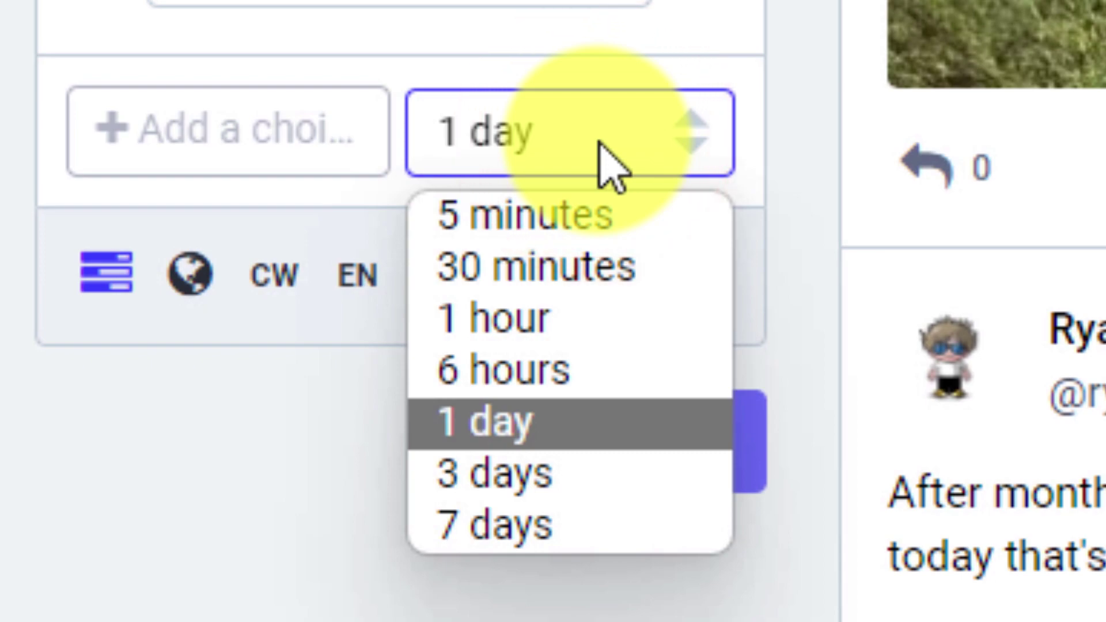
click(543, 364)
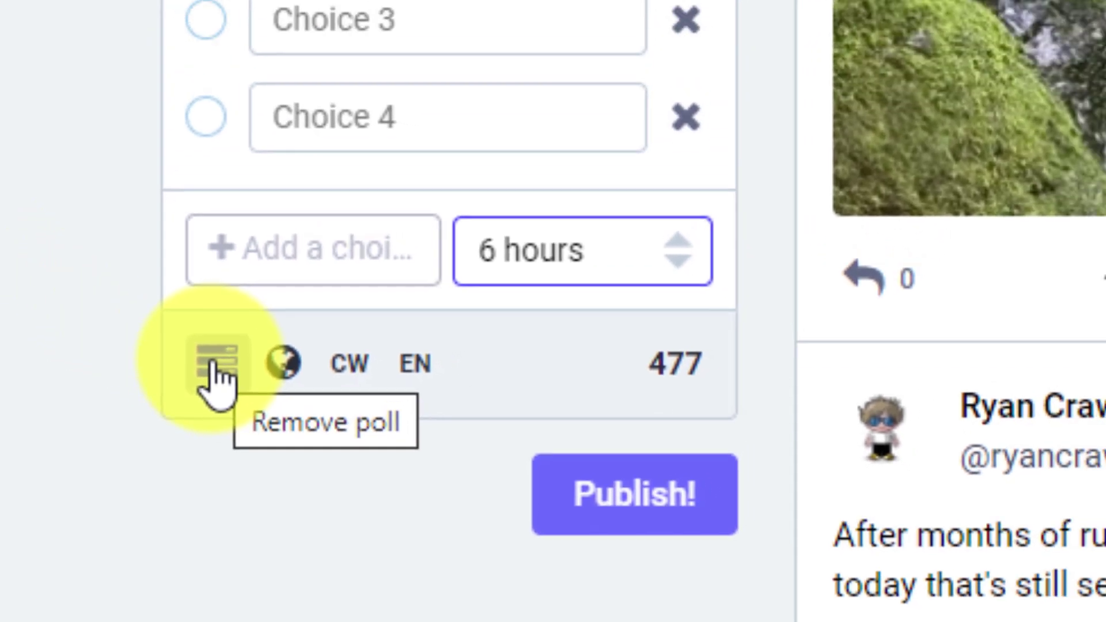
Remove the poll and set the draft's visibility to Unlisted.
click(106, 272)
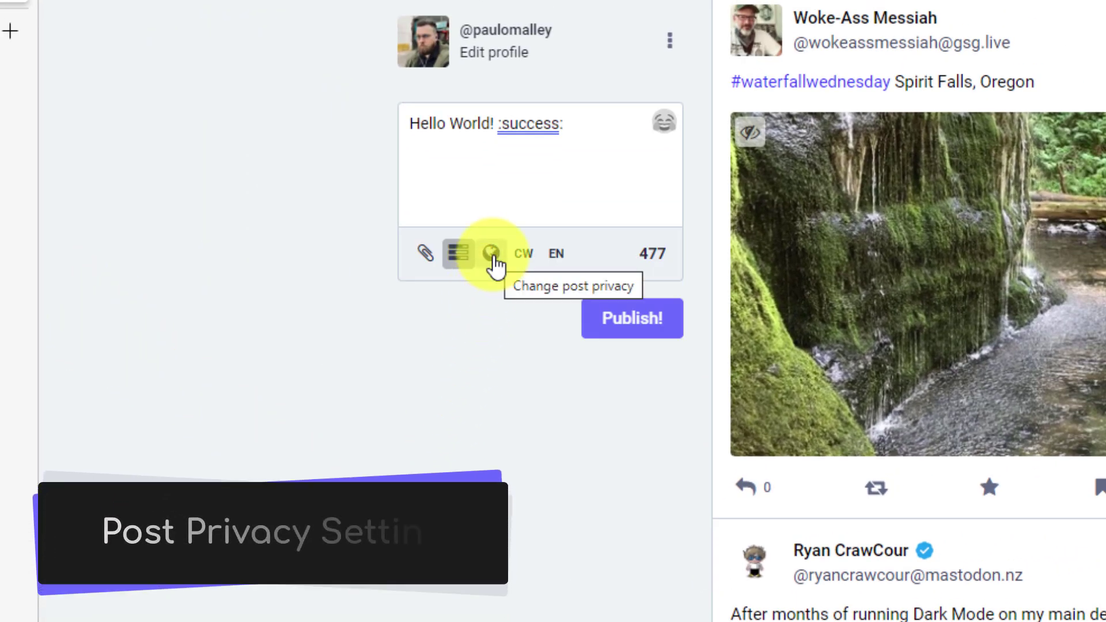
click(493, 260)
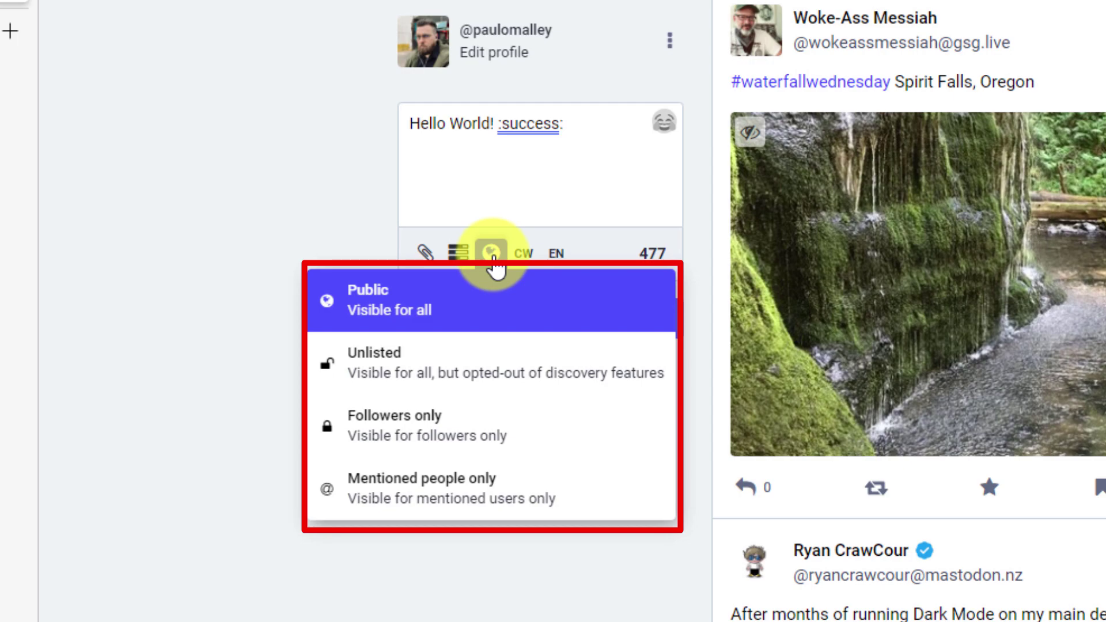
click(519, 383)
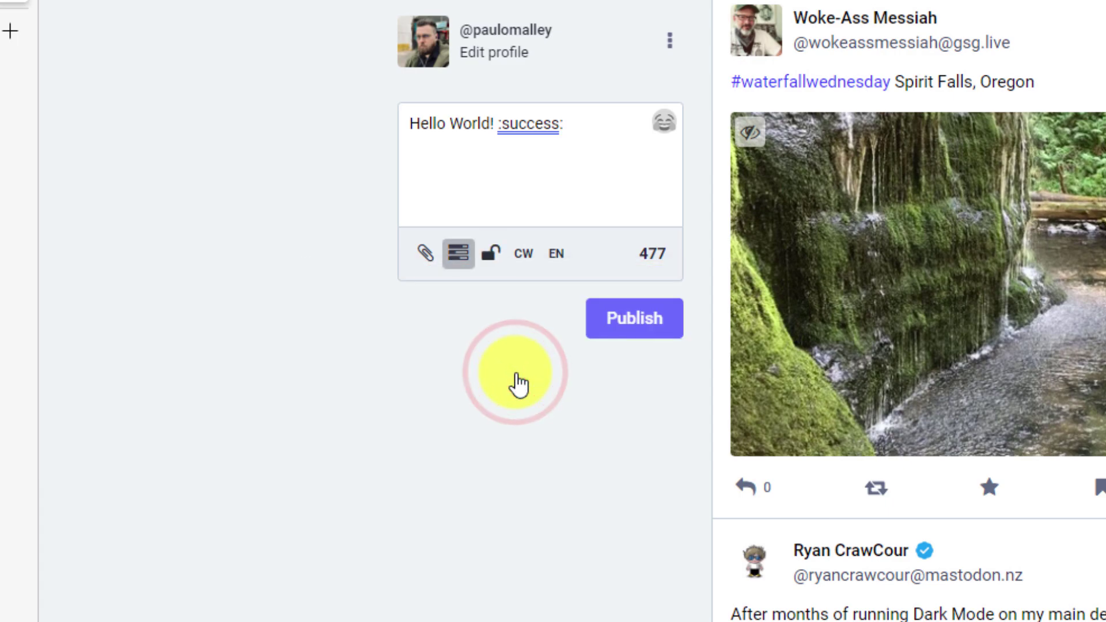
Switch visibility to Mentioned people only, then back to Public.
click(494, 256)
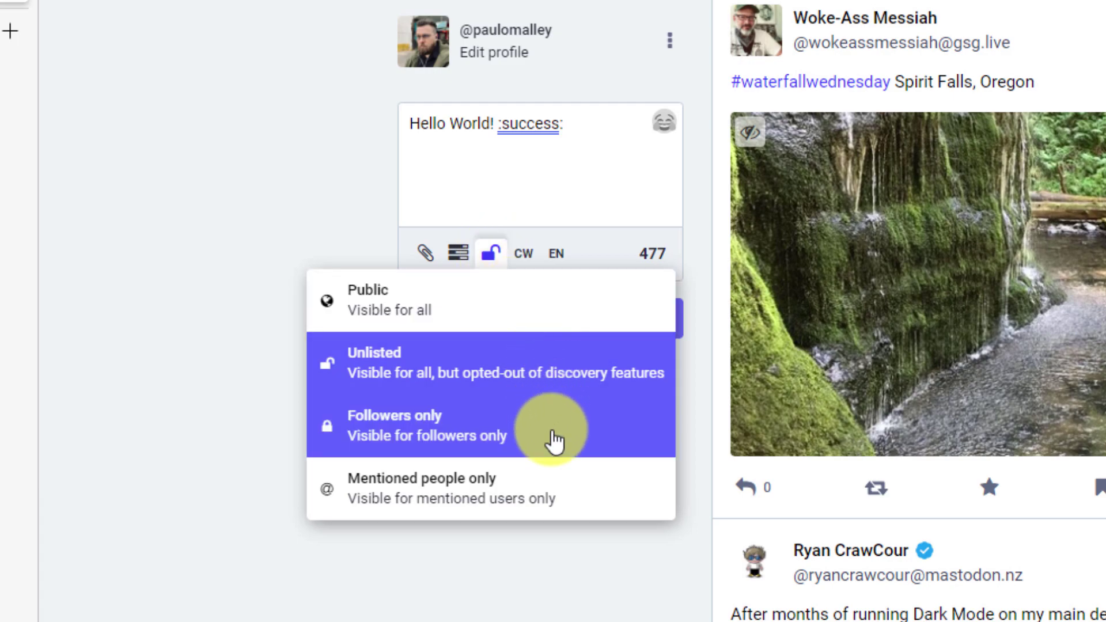
key(Down)
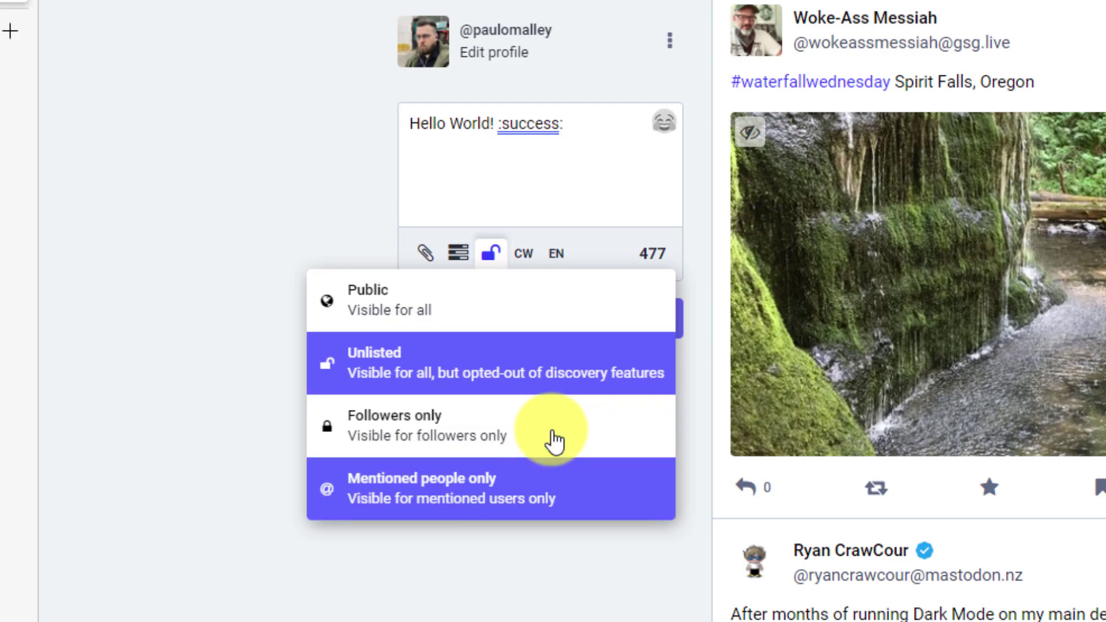
click(540, 499)
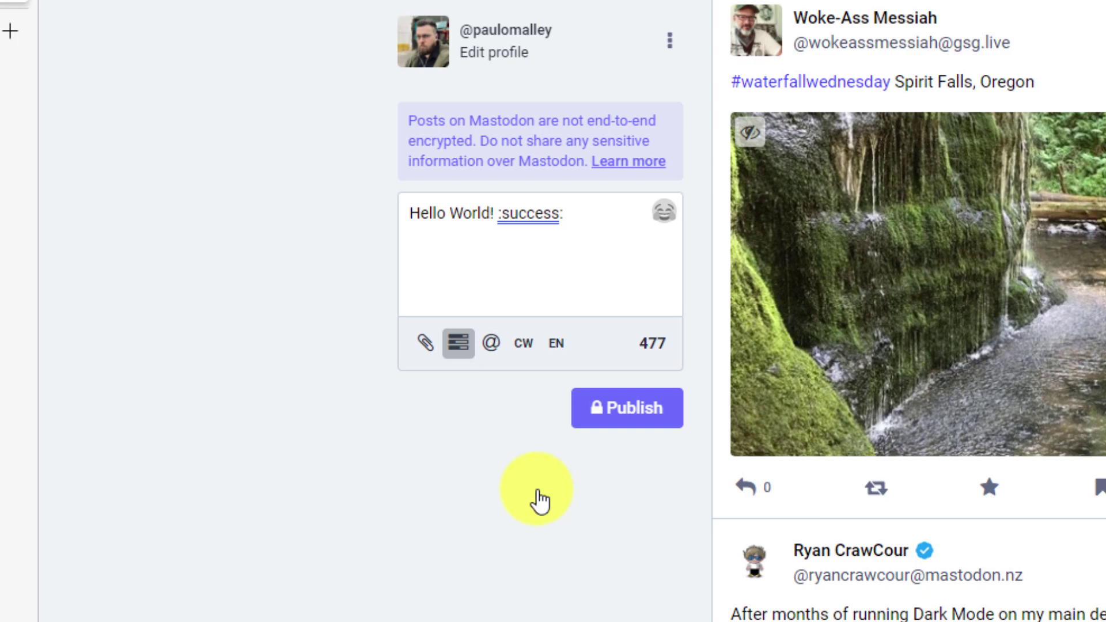
click(492, 346)
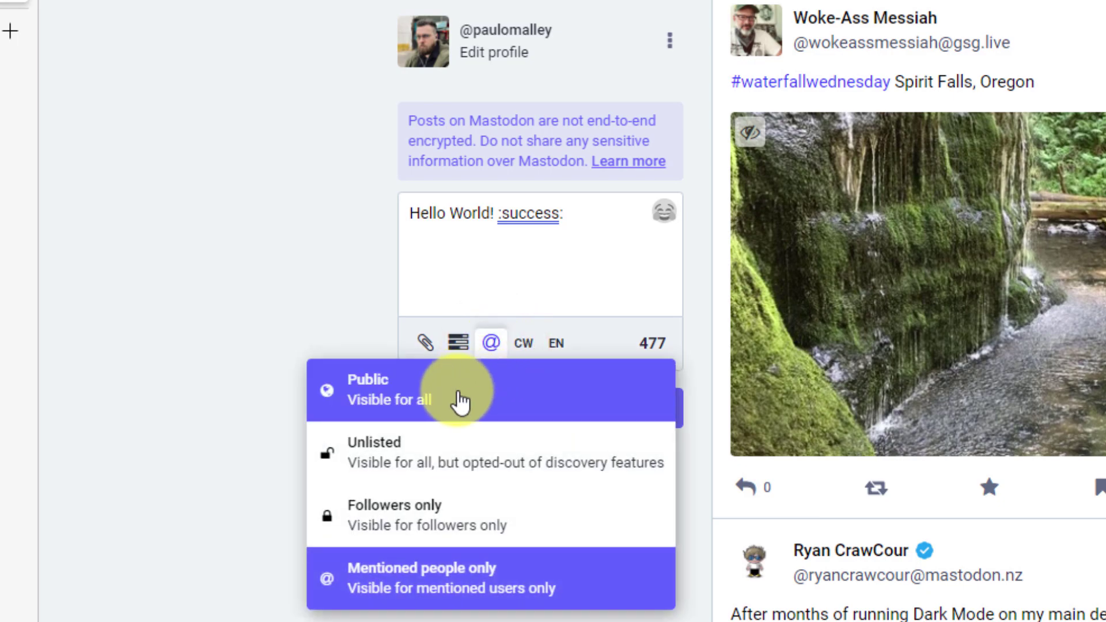
click(461, 402)
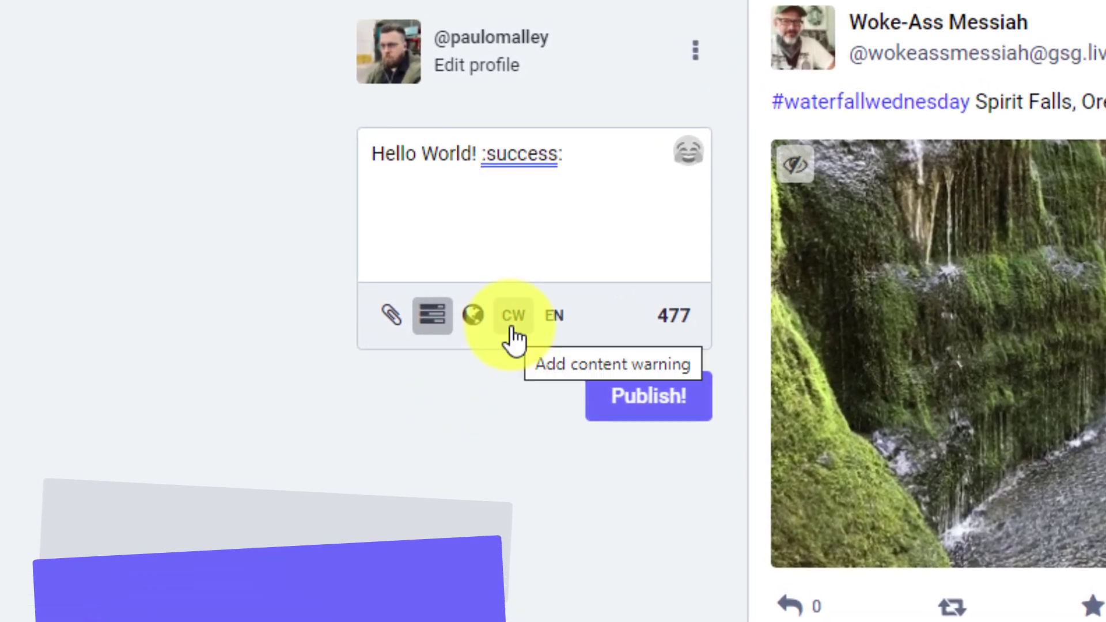
Add the content warning 'Movie Spoilers!!!' to the post.
click(512, 327)
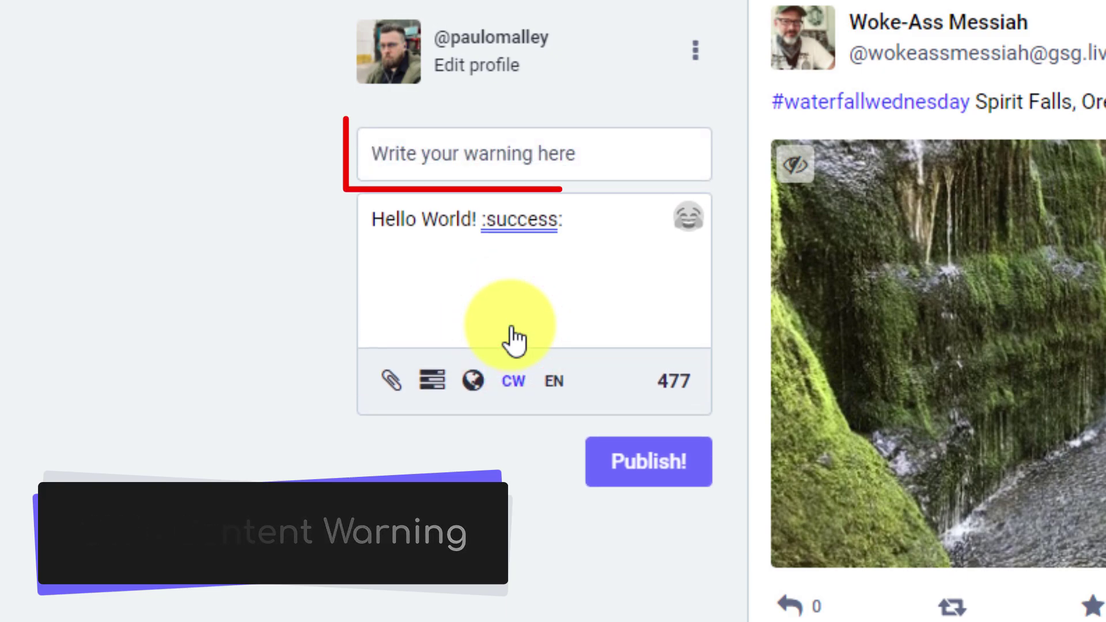
click(447, 151)
text(M)
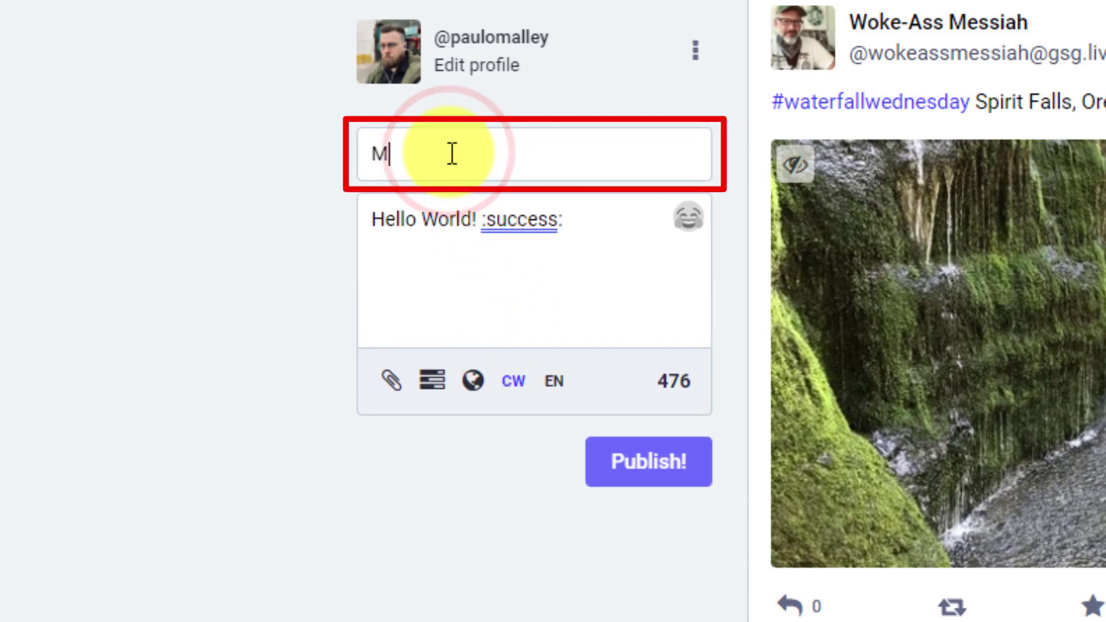
text(ovie Spoilers!!!)
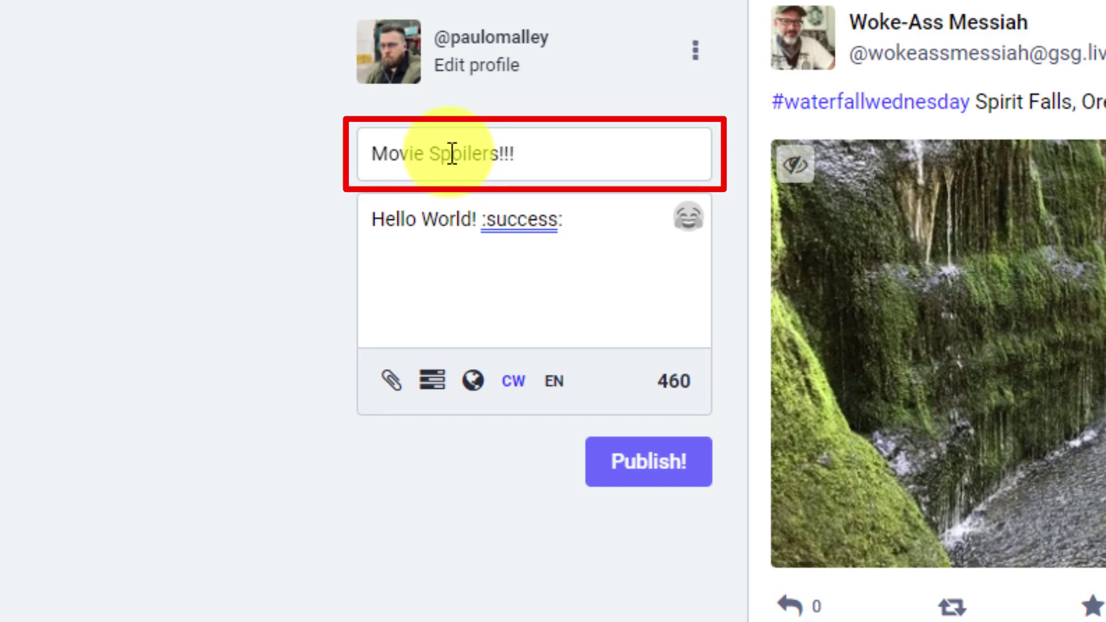
Replace the post body with 'Here is where I put the spoiler'.
drag(581, 239, 302, 210)
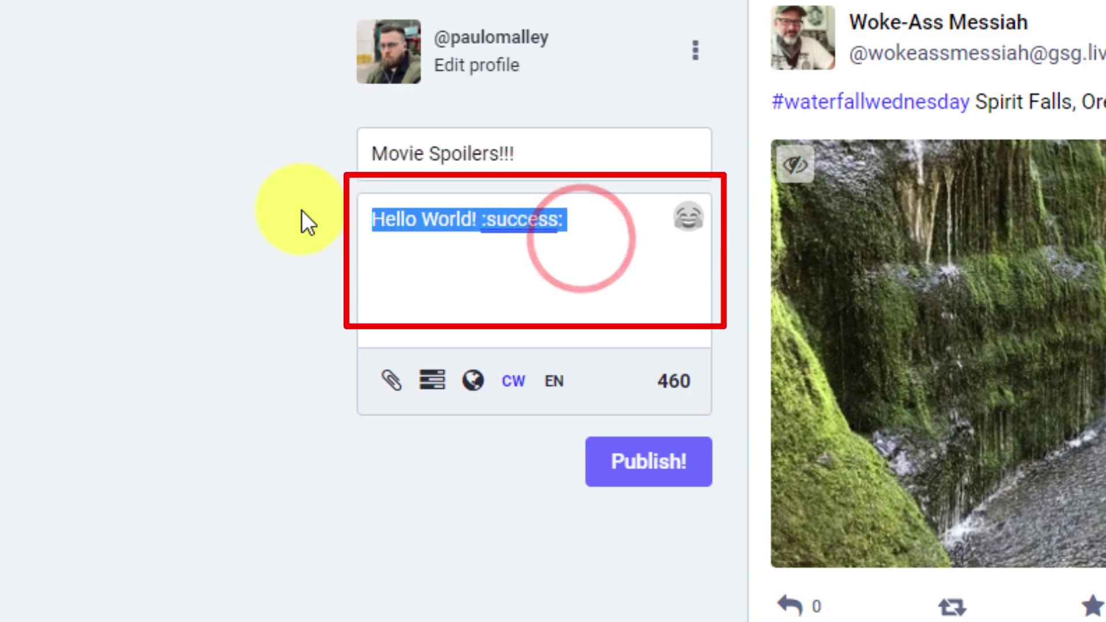
key(BackSpace)
text(Here i)
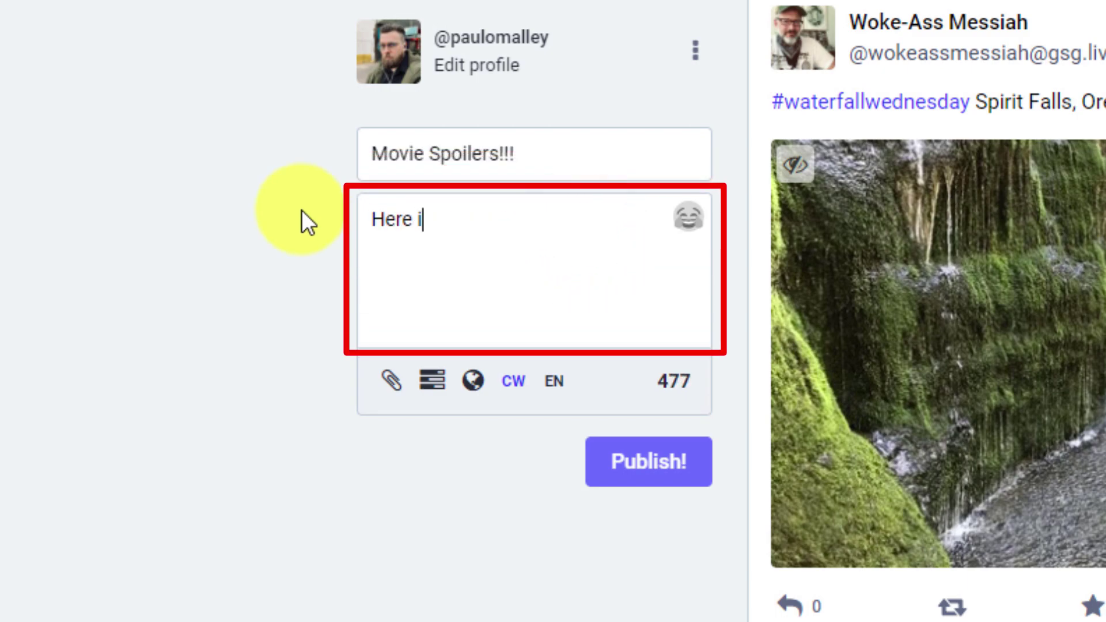
text(s where I put the spoiler)
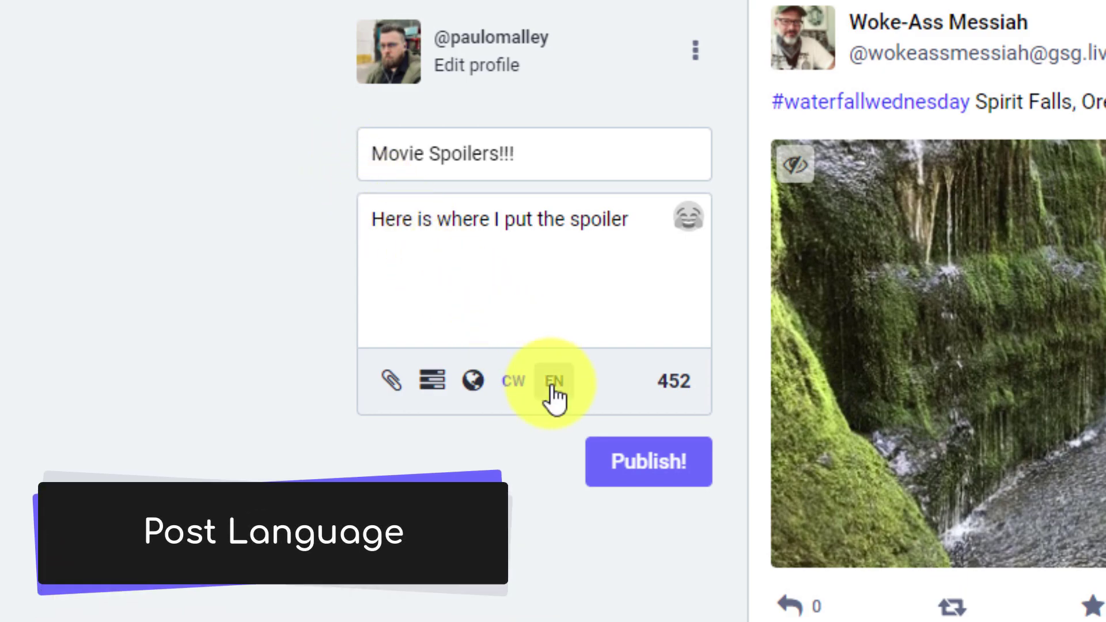
click(553, 389)
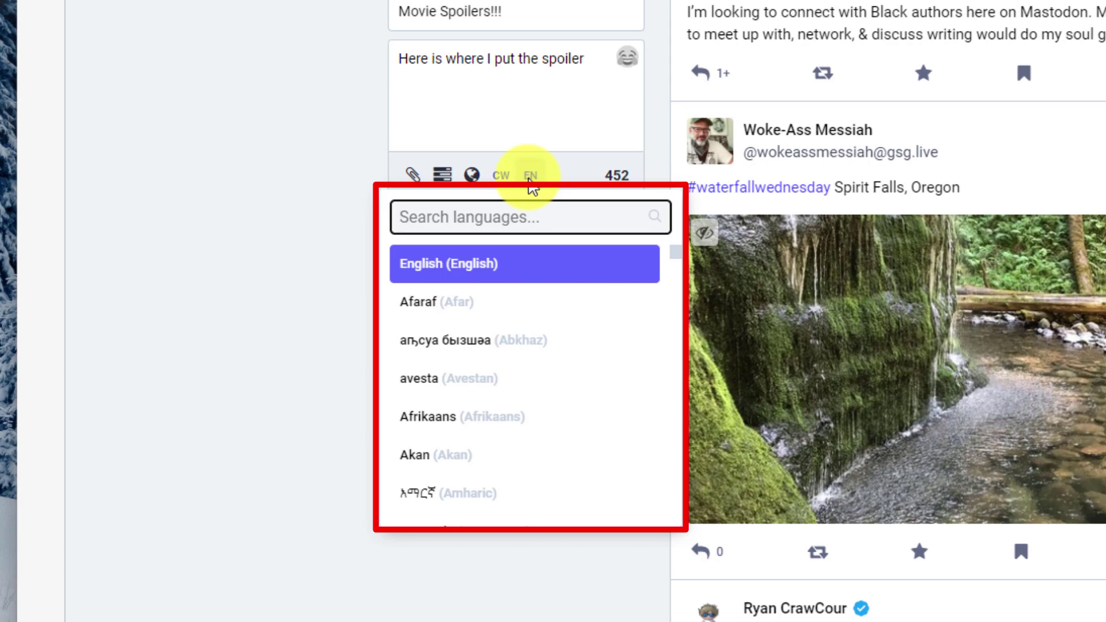
click(512, 271)
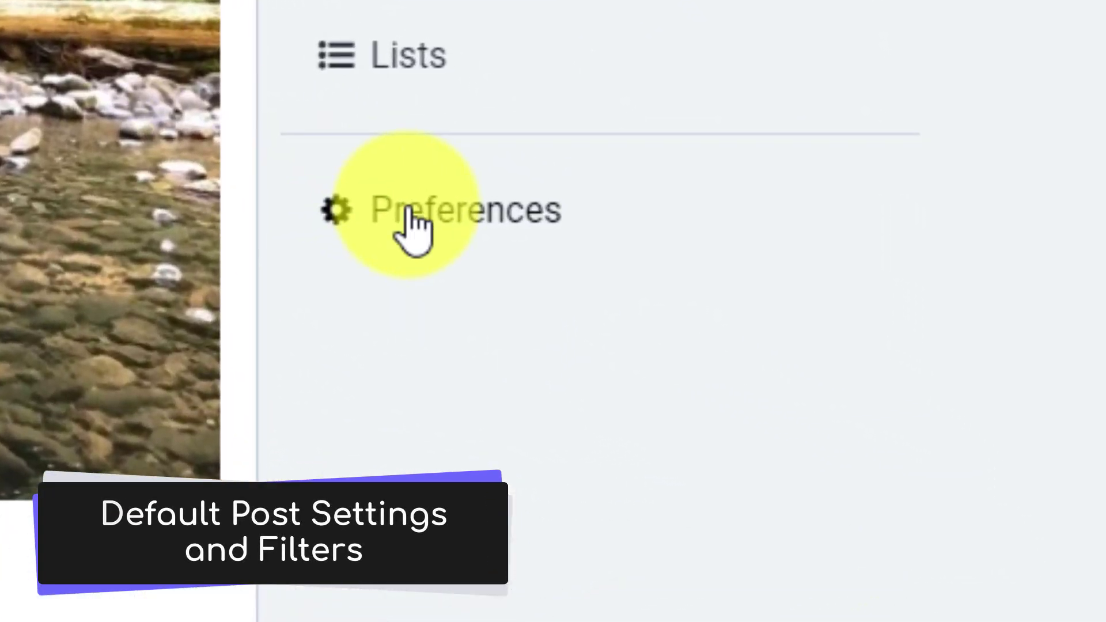
Go to the Other page of the account Preferences.
click(411, 218)
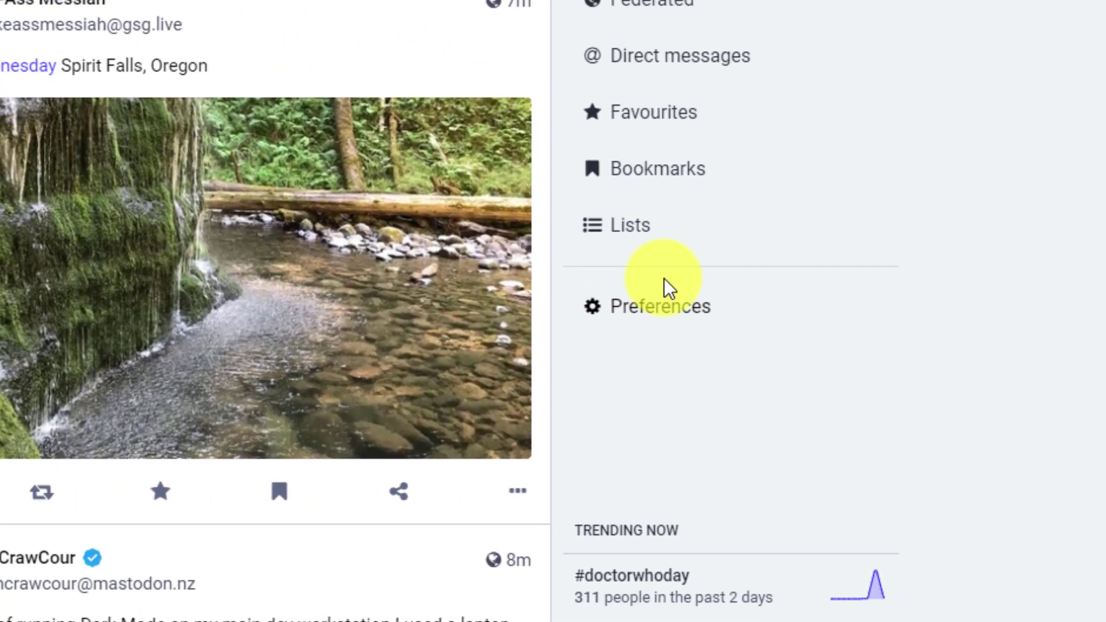
click(507, 229)
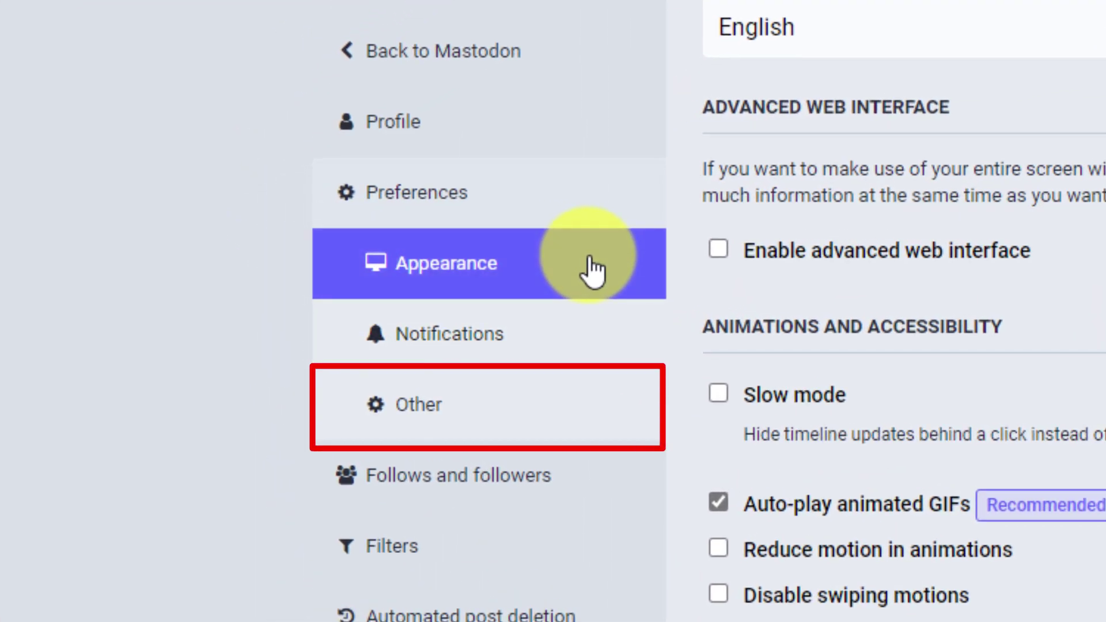
click(468, 418)
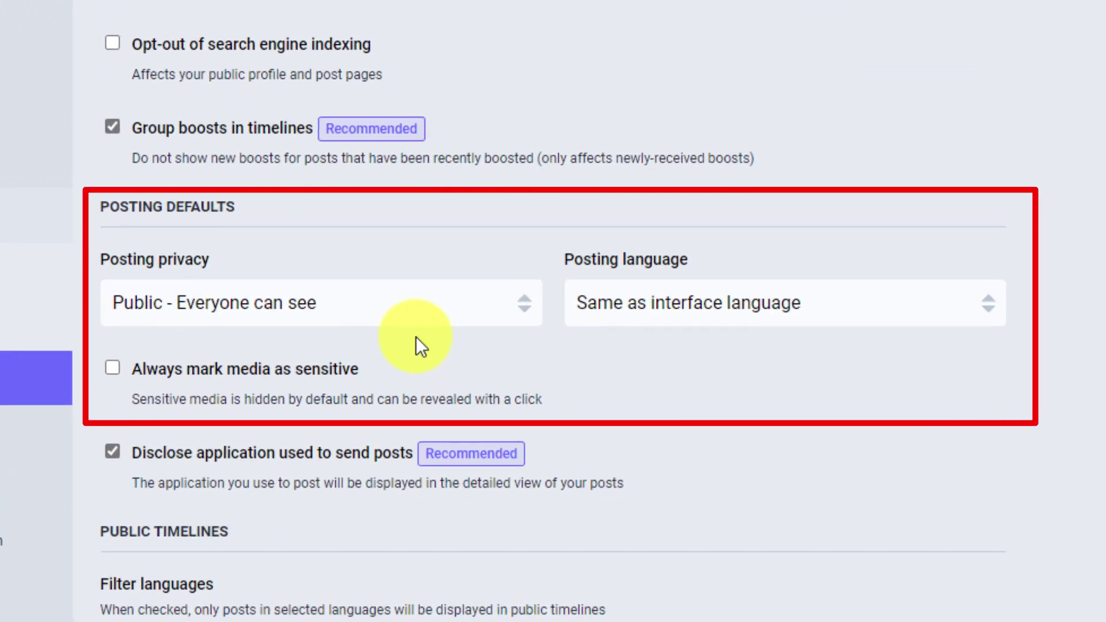
Try Français as default posting language, then restore Same as interface language.
click(713, 300)
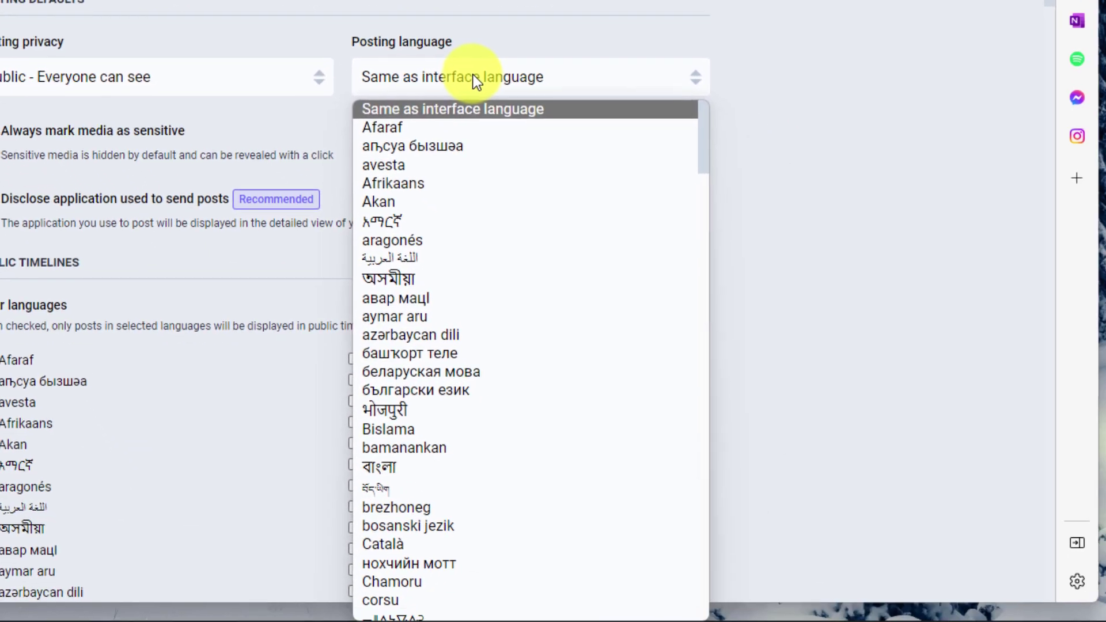
drag(701, 129, 699, 243)
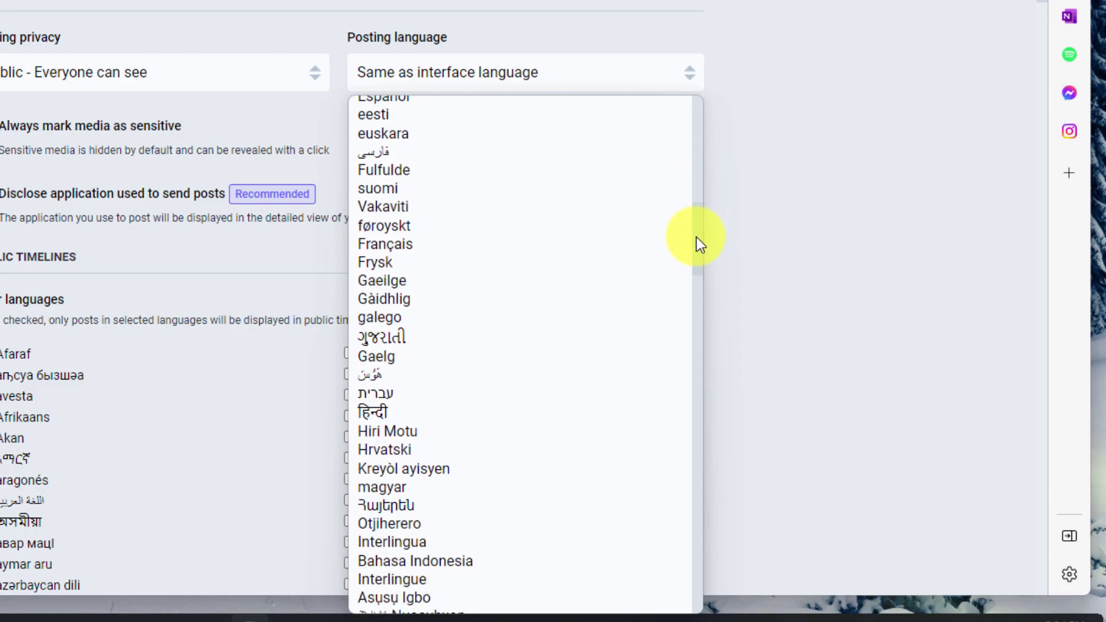
click(481, 243)
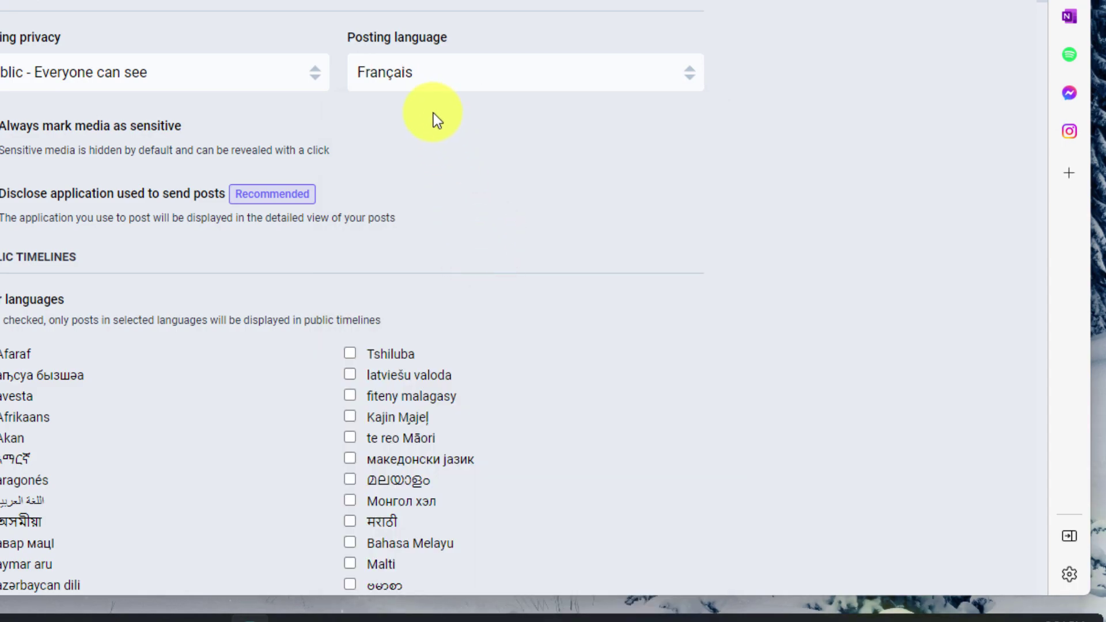
click(689, 64)
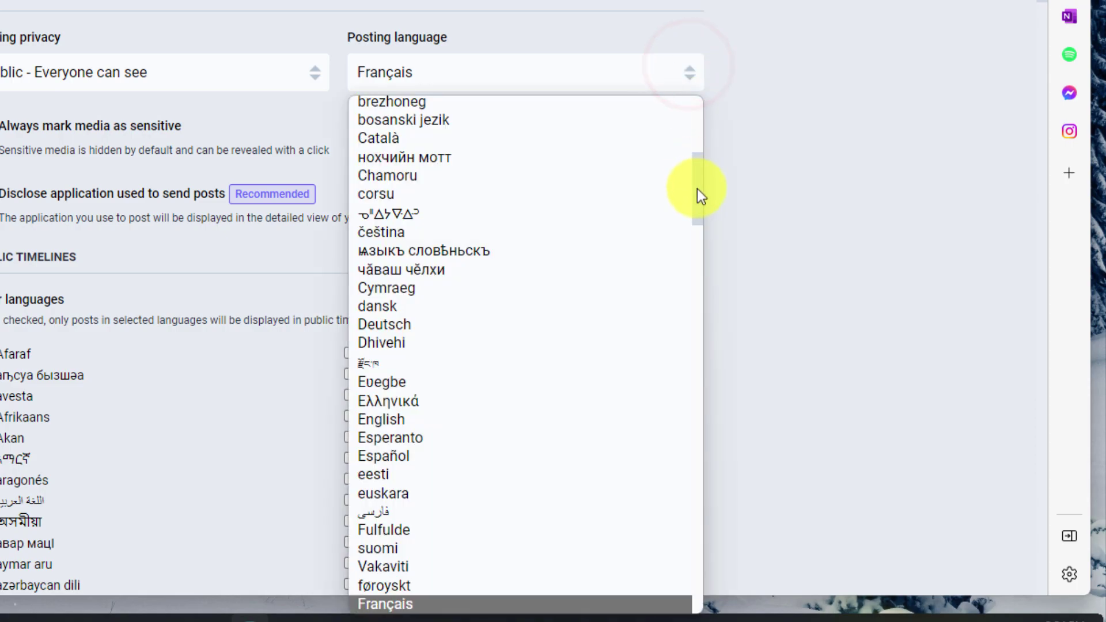
drag(697, 189, 696, 105)
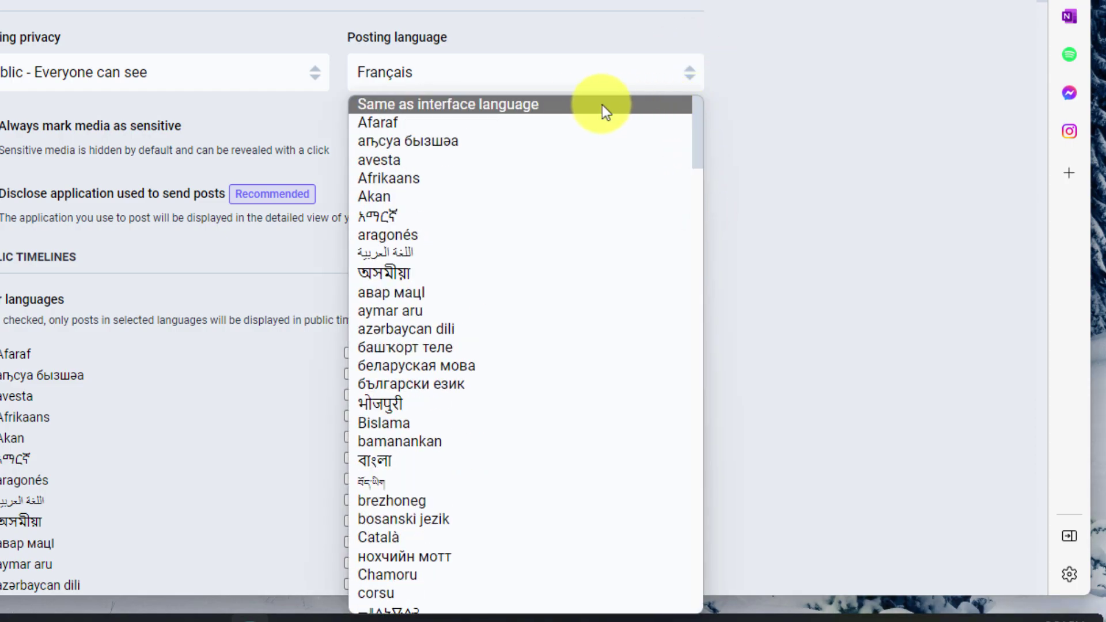
click(604, 106)
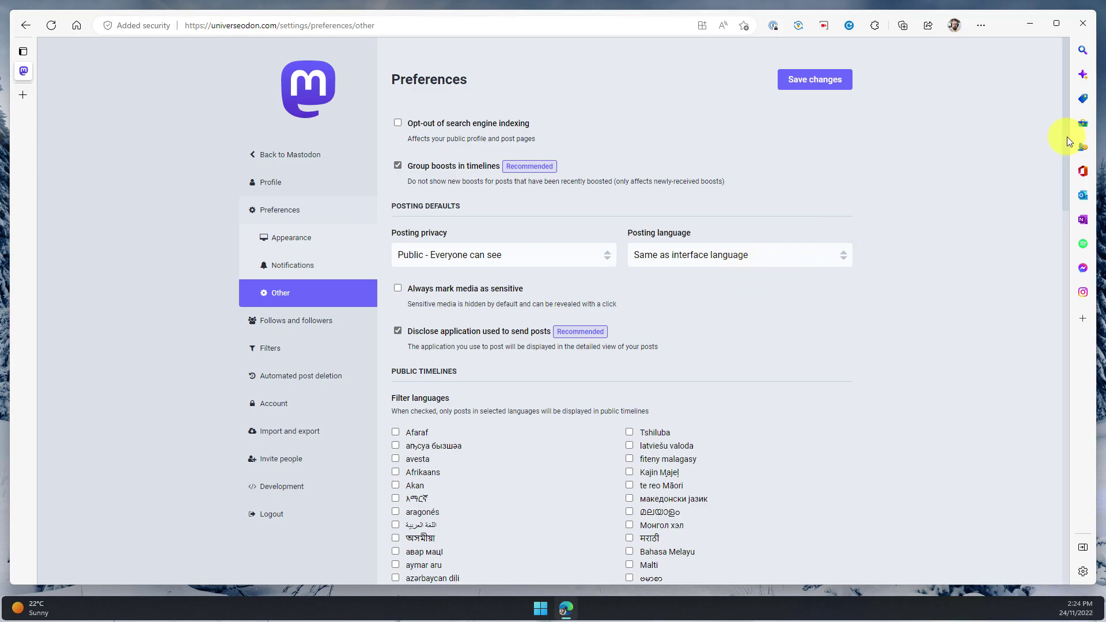
Scroll down the Other preferences page and back up to Save changes.
drag(1067, 136, 1062, 256)
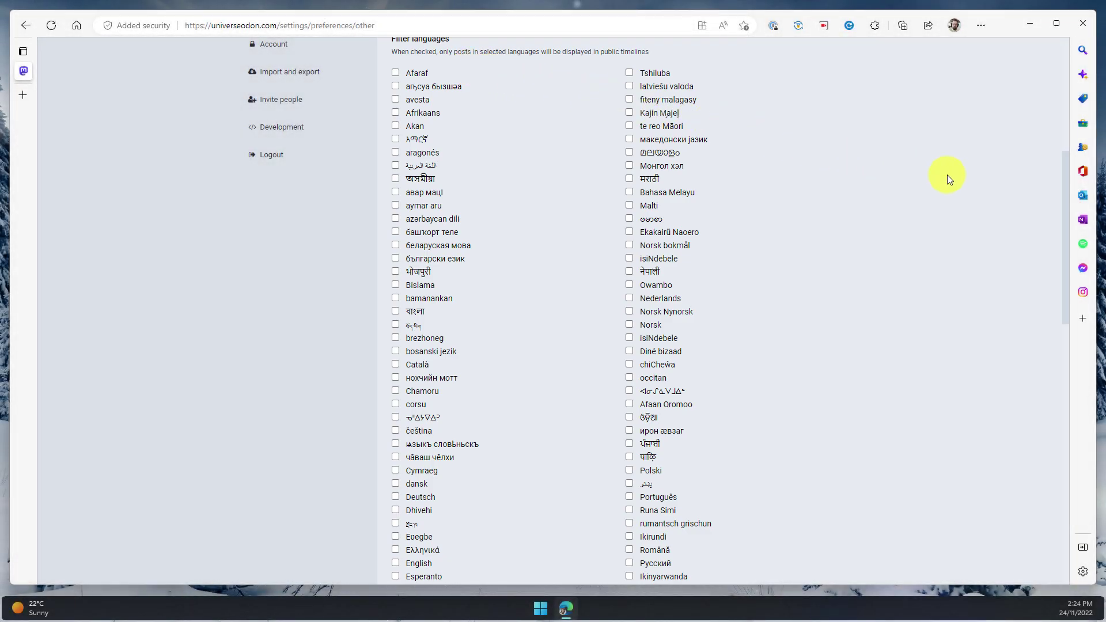
drag(1067, 201, 1069, 41)
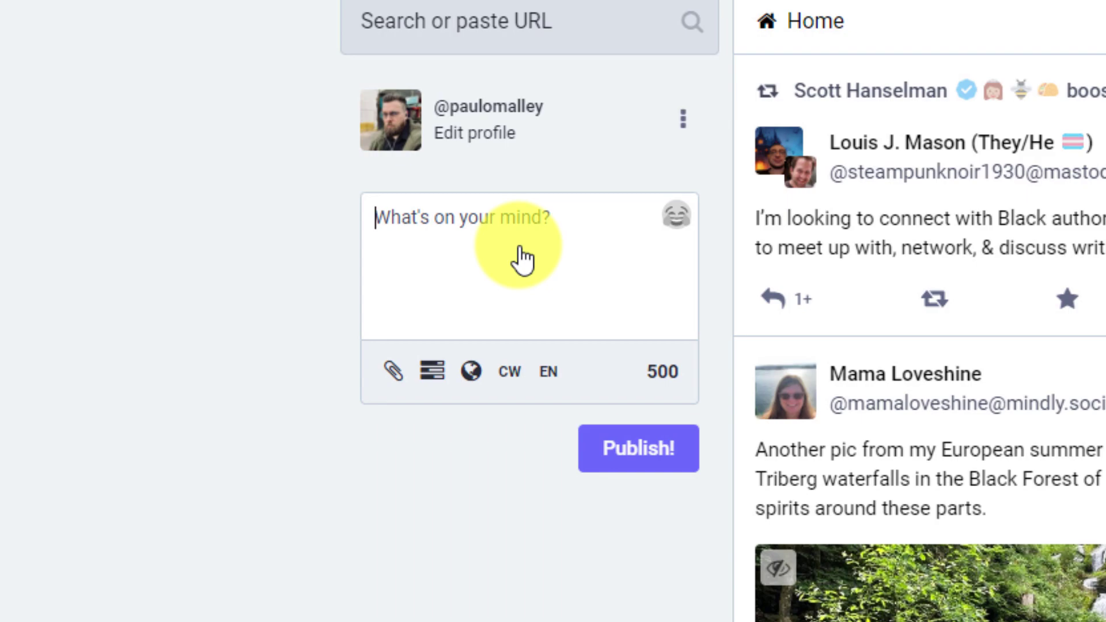
Focus the empty compose box, then minimize the Edge window to the desktop.
click(521, 249)
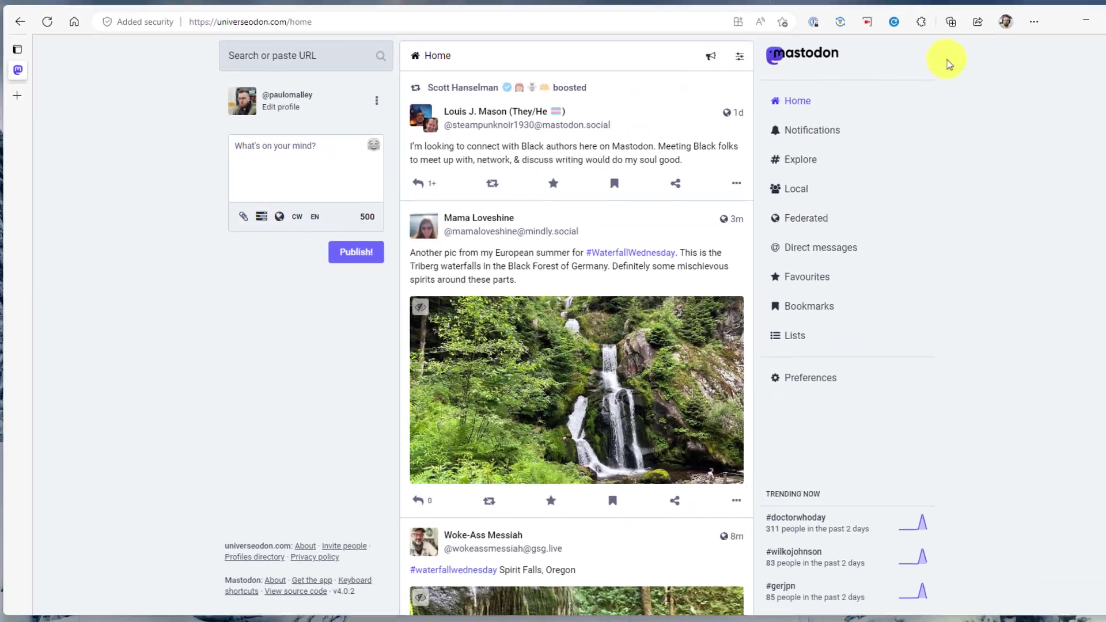
click(1031, 22)
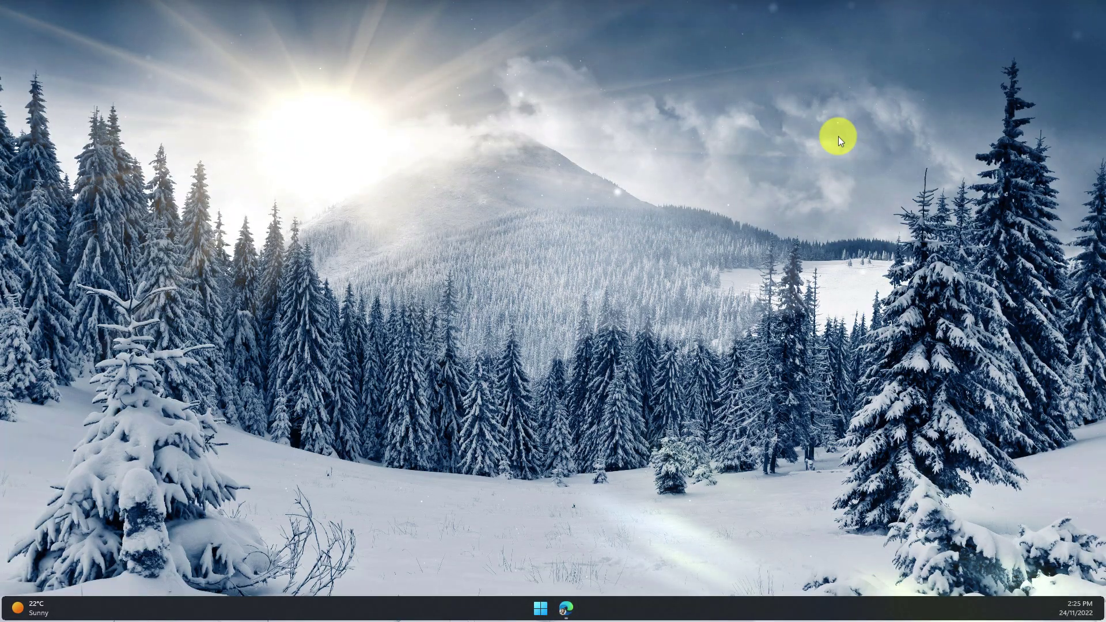